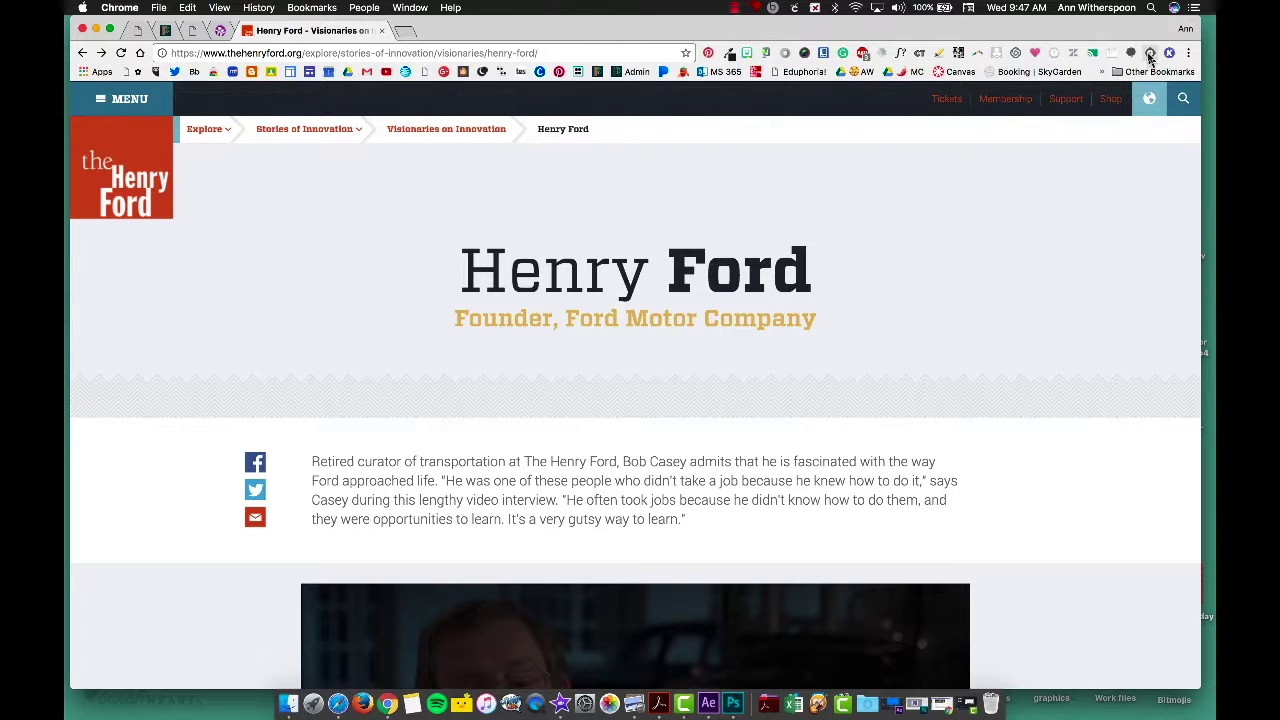
Step: In Snap&Read options, lower the reading speed slightly and keep green as the word highlight colour
{"action": "right_click", "coordinate": [1149, 53]}
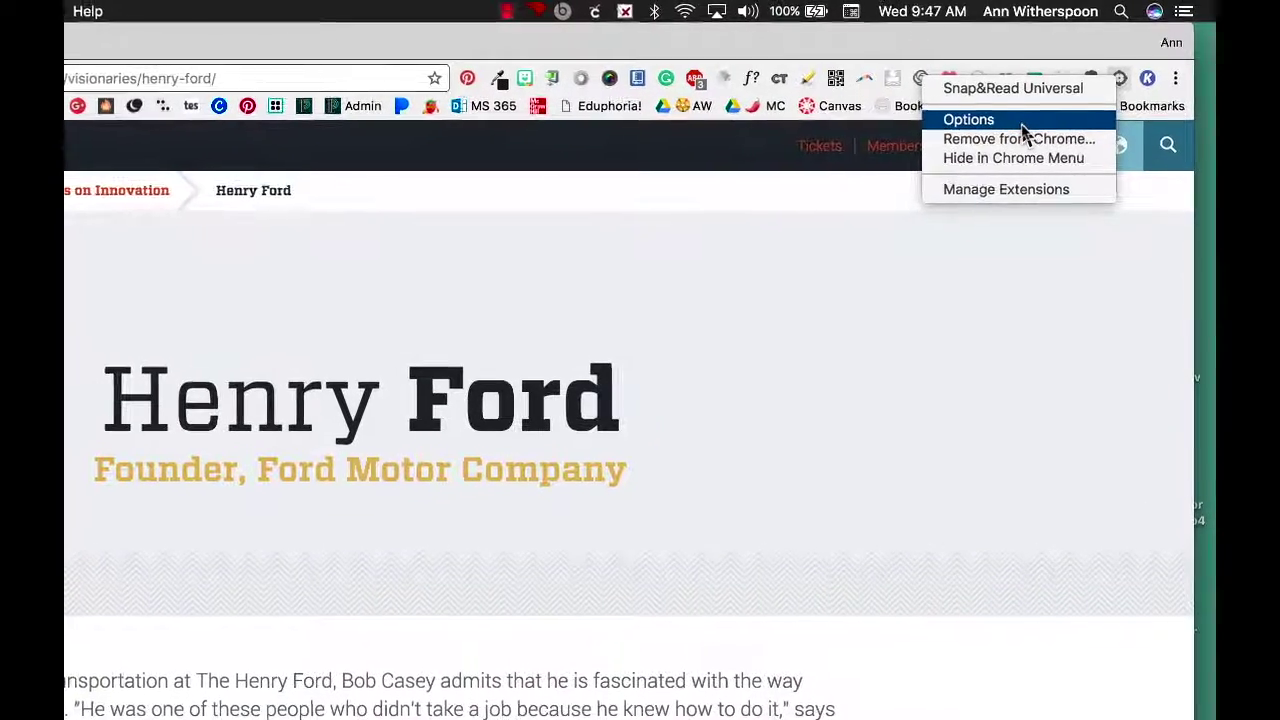
{"action": "left_click", "coordinate": [1020, 123]}
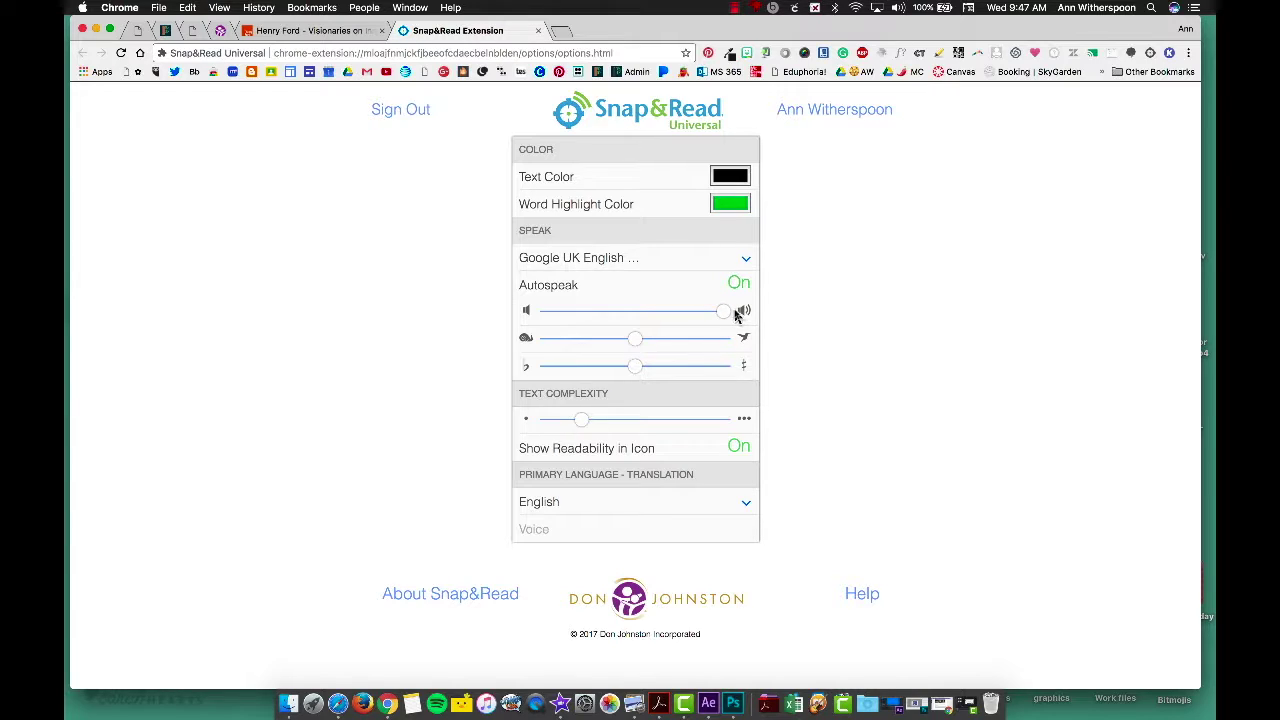
{"action": "left_click_drag", "start_coordinate": [634, 344], "coordinate": [617, 344]}
{"action": "left_click", "coordinate": [727, 206]}
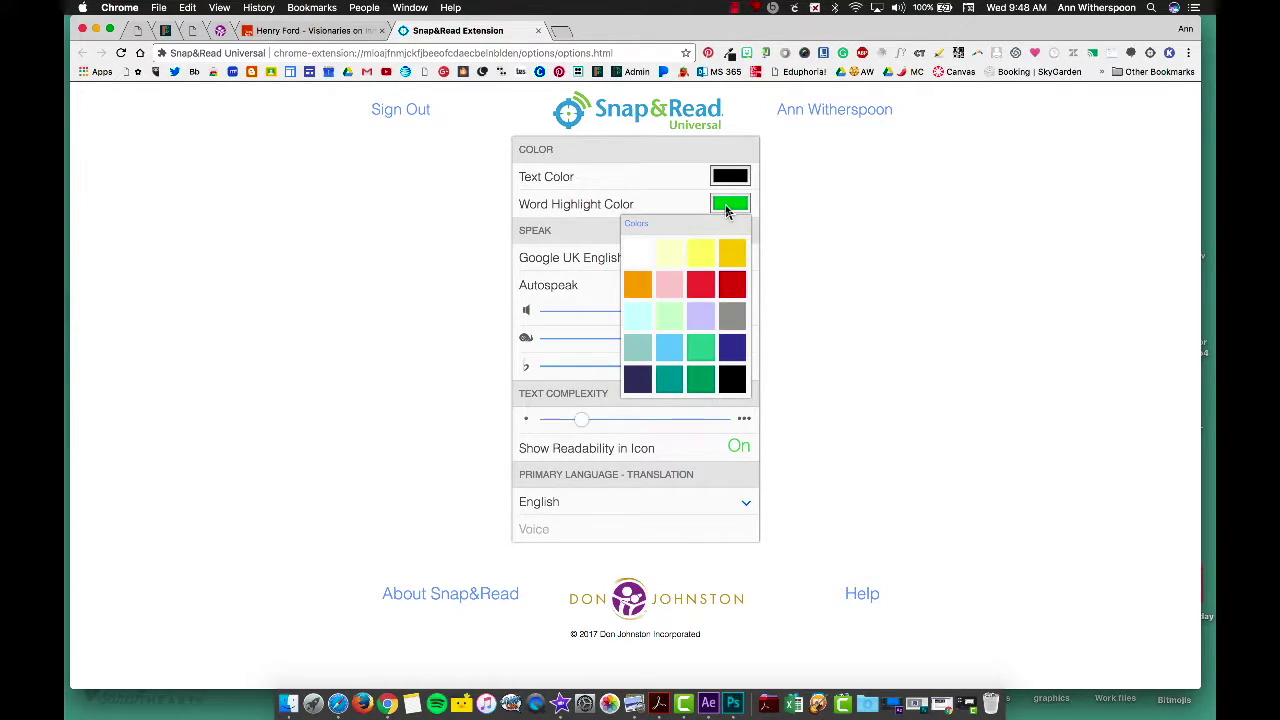
{"action": "left_click", "coordinate": [727, 208]}
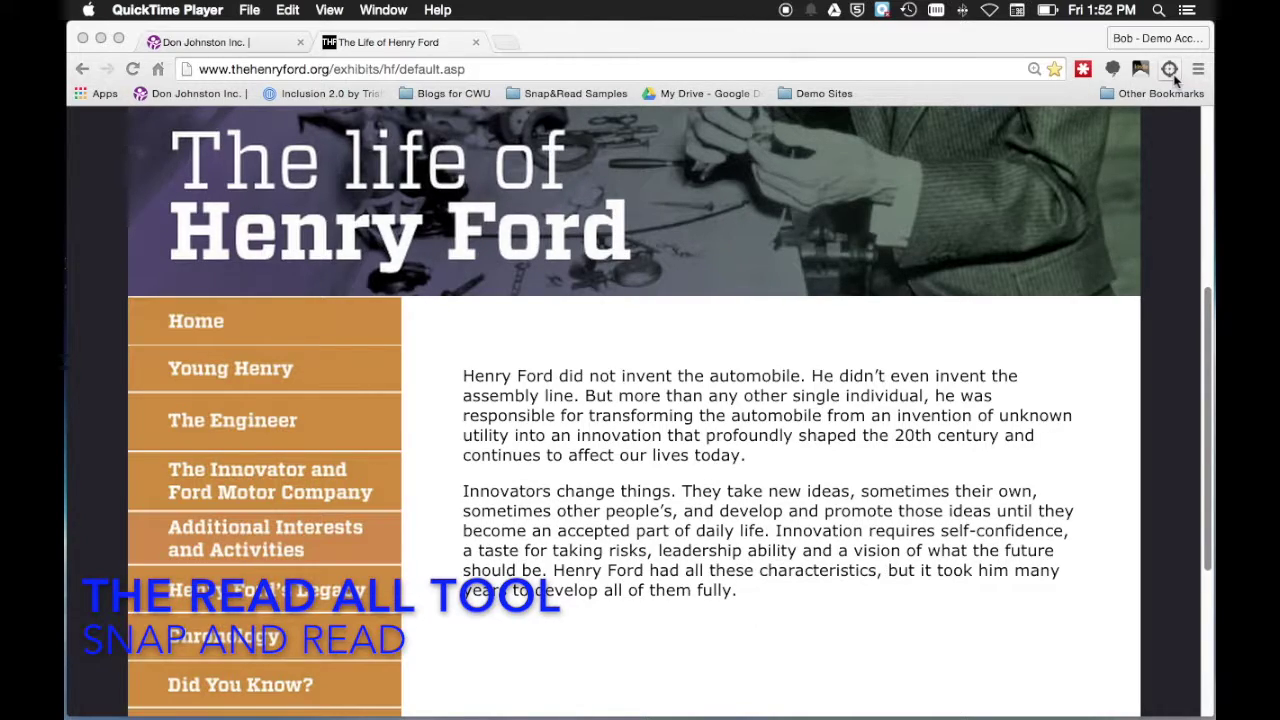
Step: Turn on the Snap&Read toolbar and read the Henry Ford page's first paragraph aloud
{"action": "left_click", "coordinate": [1172, 72]}
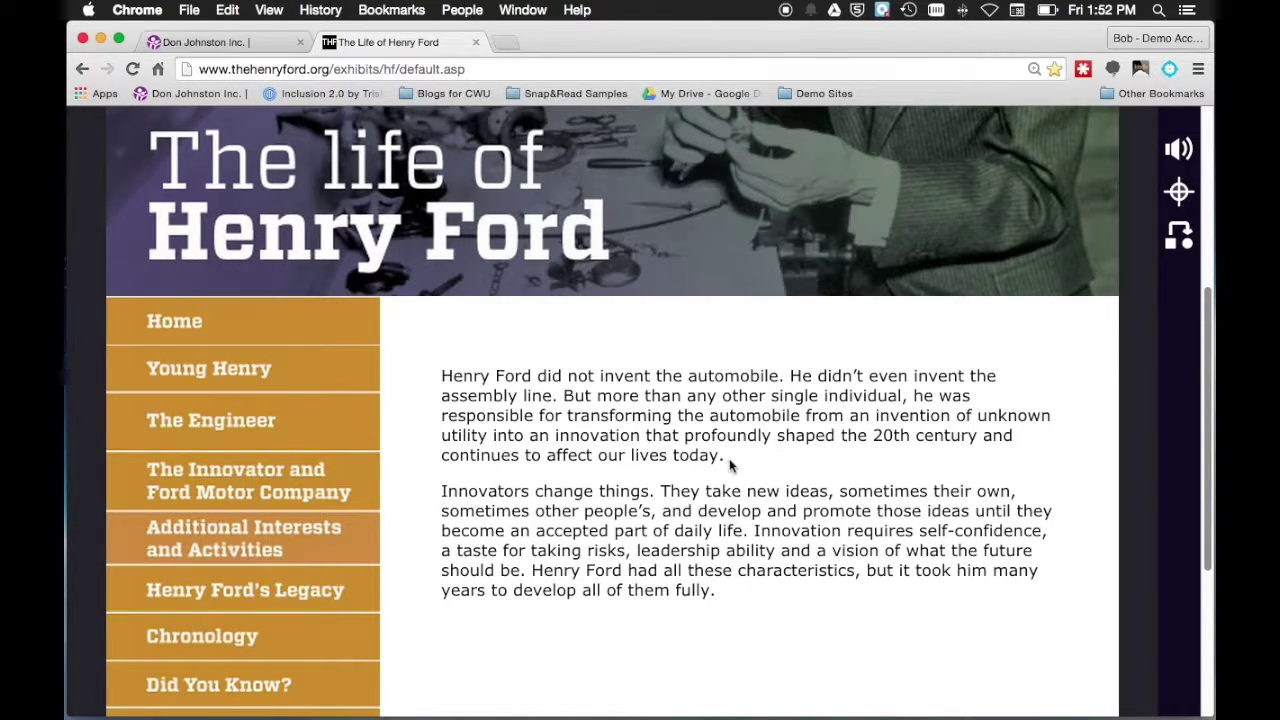
{"action": "left_click_drag", "start_coordinate": [728, 460], "coordinate": [428, 380]}
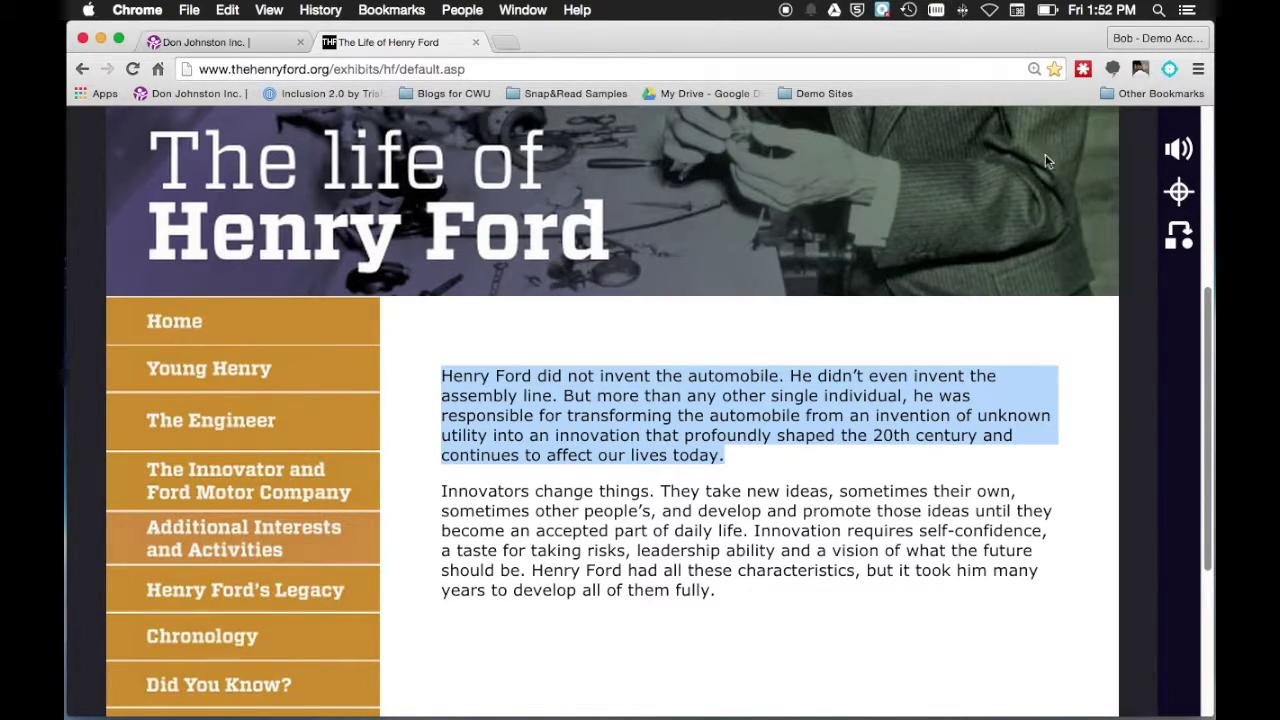
{"action": "left_click", "coordinate": [1181, 150]}
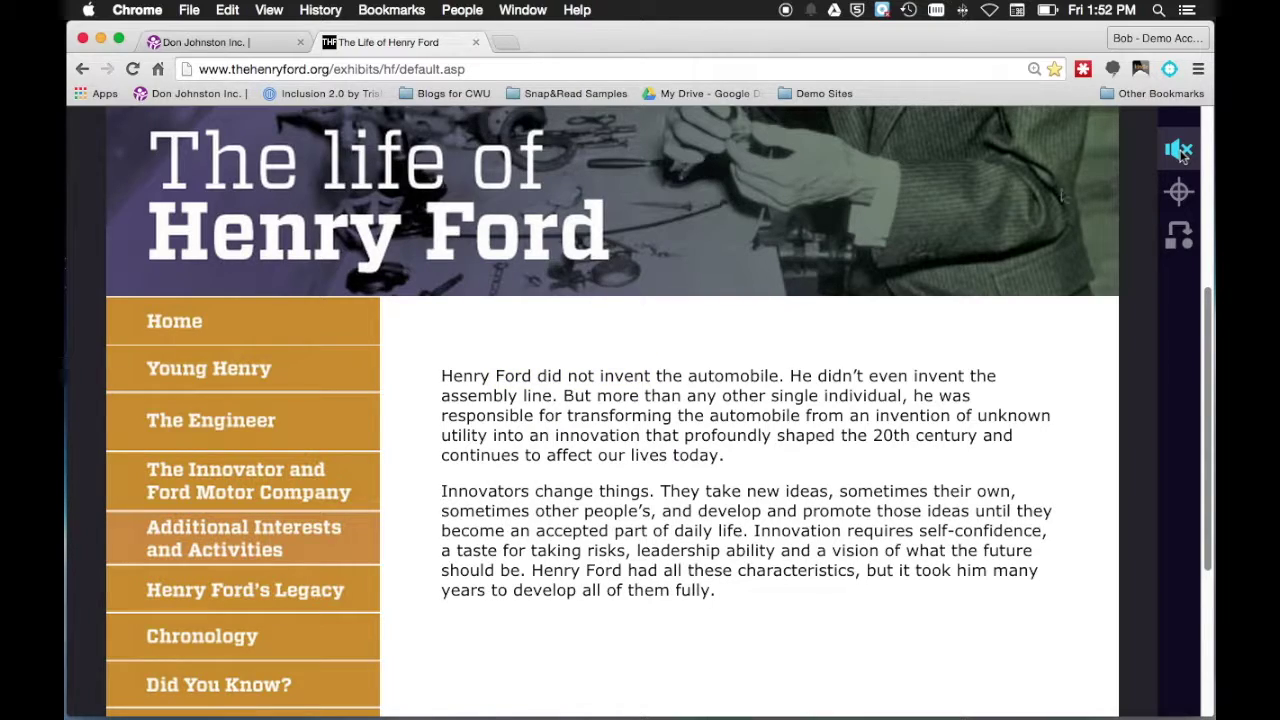
Step: Stop reading, enable click-to-read, and read aloud from the words 'characteristics' and 'They'
{"action": "left_click", "coordinate": [1182, 150]}
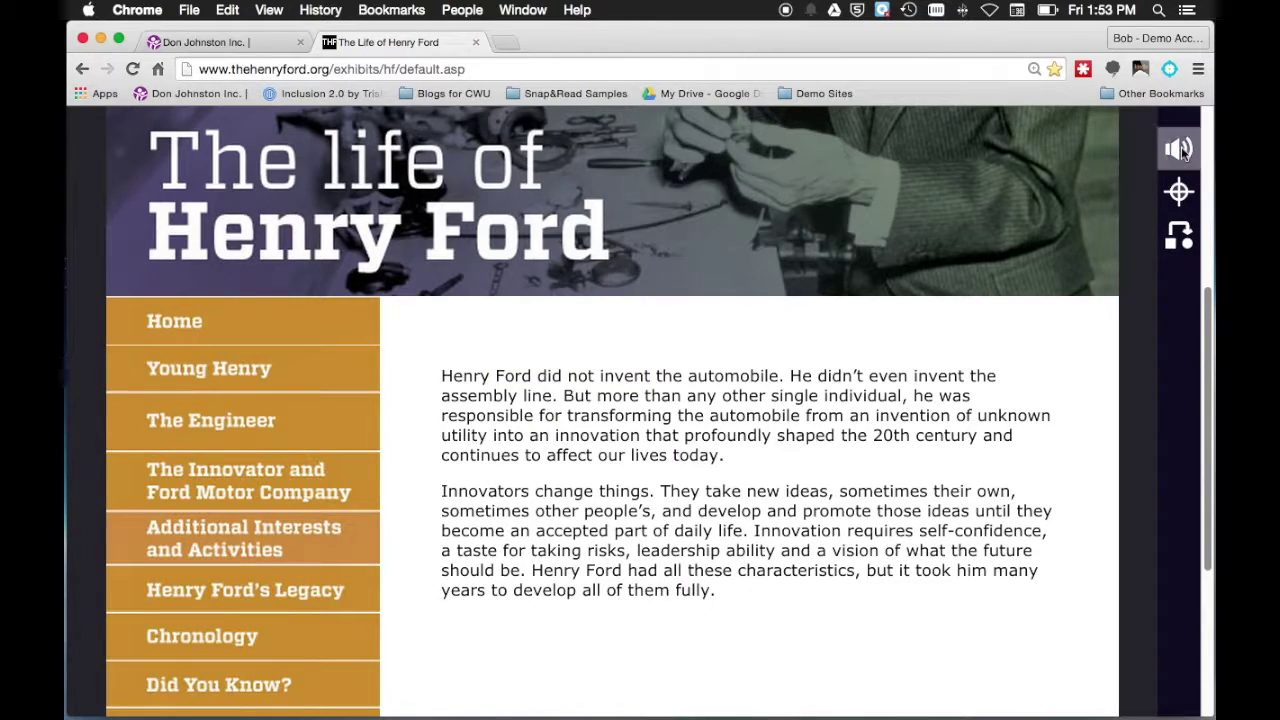
{"action": "left_click", "coordinate": [1182, 150]}
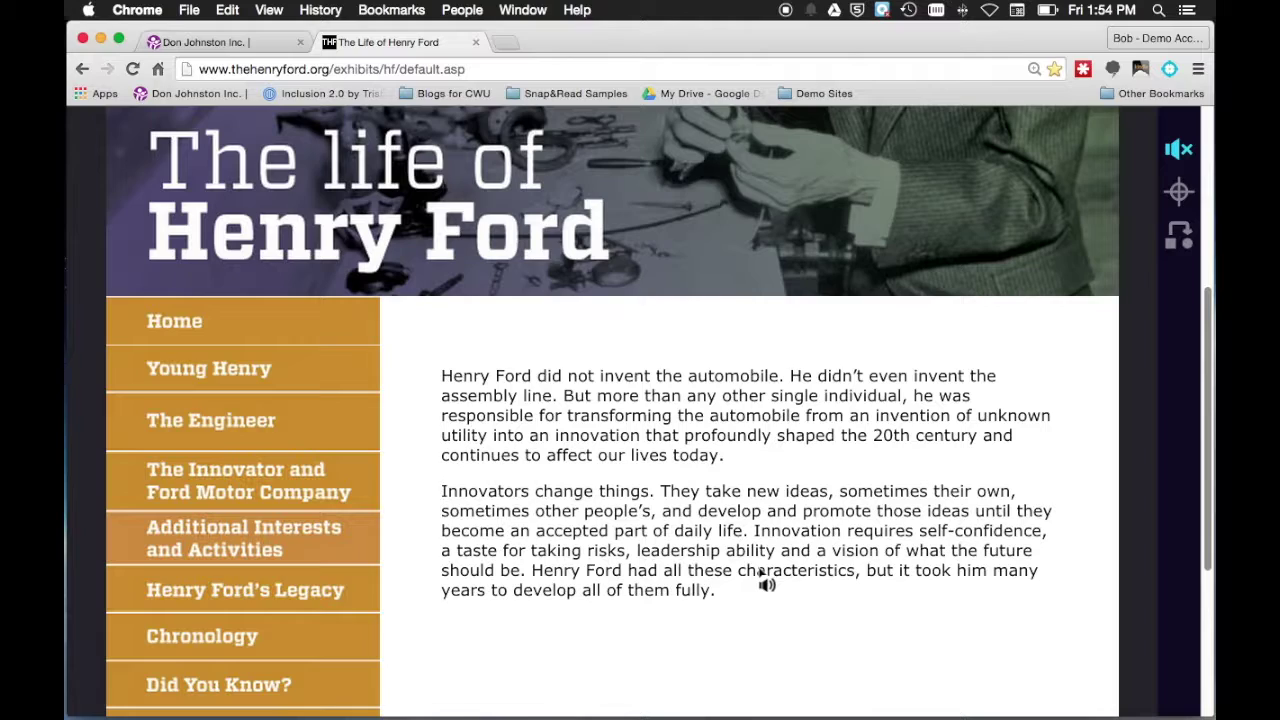
{"action": "left_click", "coordinate": [760, 573]}
{"action": "left_click", "coordinate": [676, 493]}
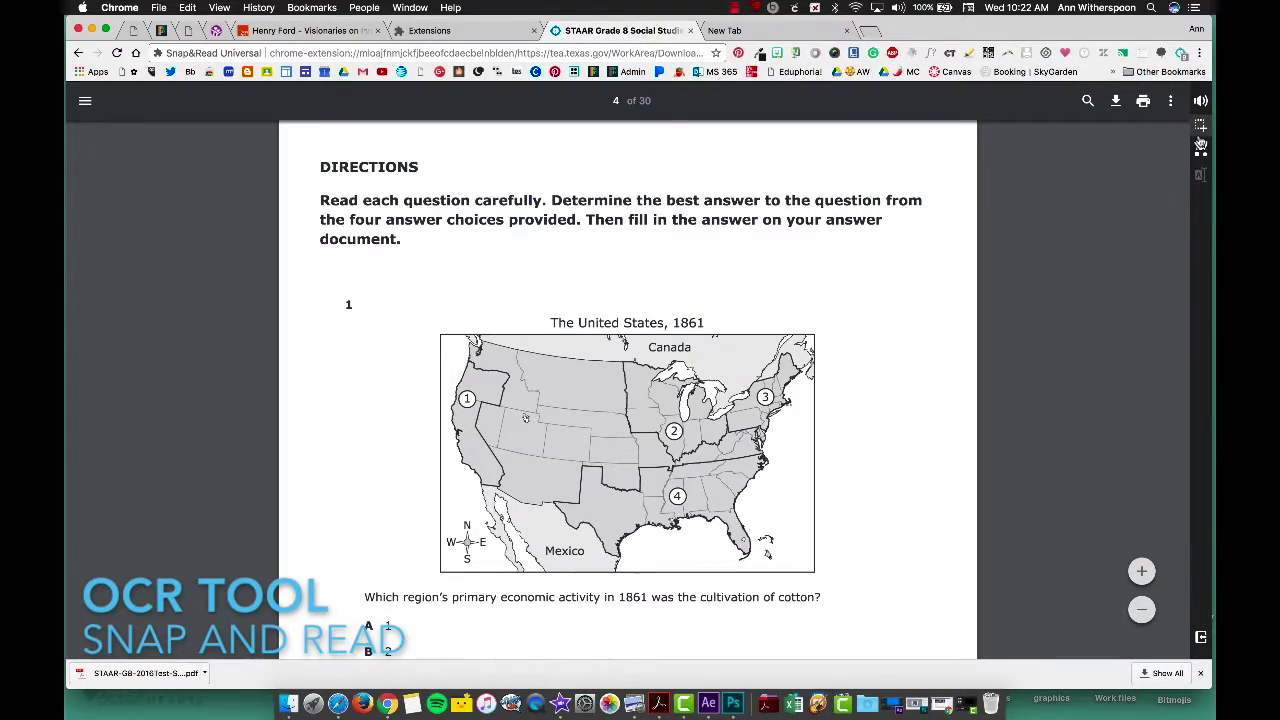
Step: Scroll the STAAR PDF until question 1's 1861 map and answer choices A–D are visible
{"action": "scroll", "coordinate": [935, 390], "scroll_direction": "down", "scroll_amount": 3}
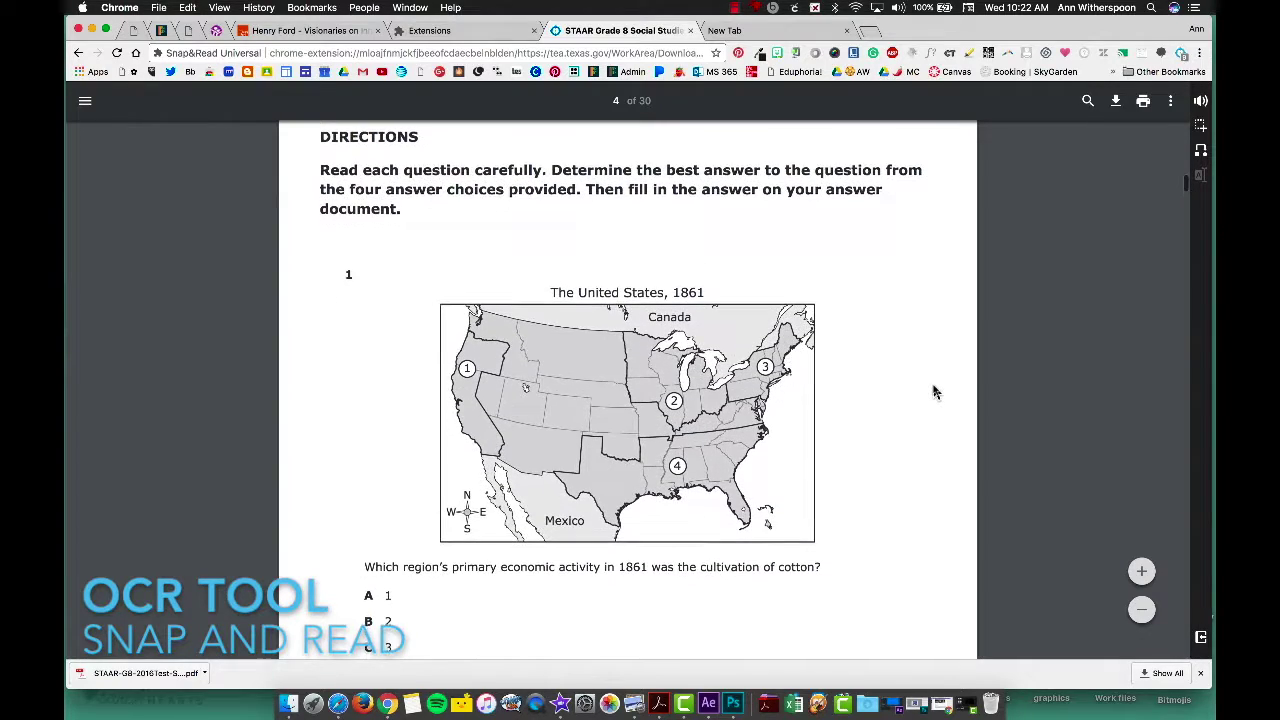
{"action": "scroll", "coordinate": [935, 390], "scroll_direction": "down", "scroll_amount": 4}
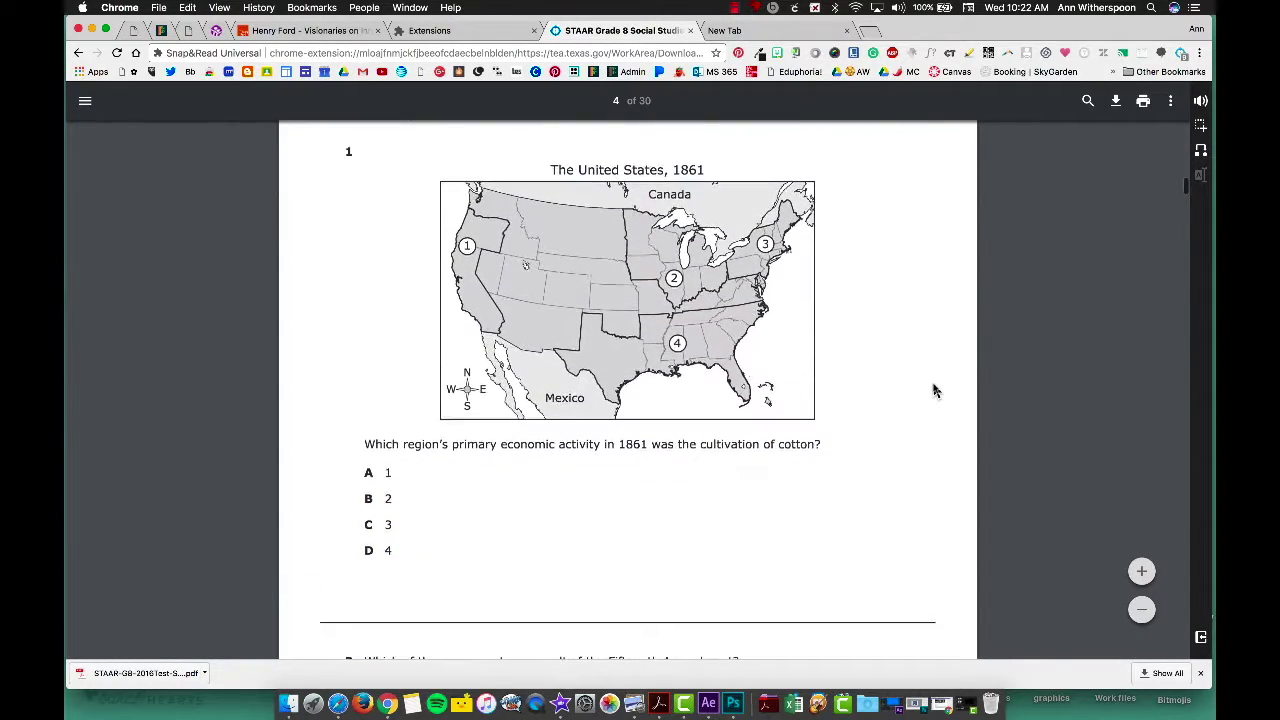
{"action": "scroll", "coordinate": [935, 390], "scroll_direction": "down", "scroll_amount": 1}
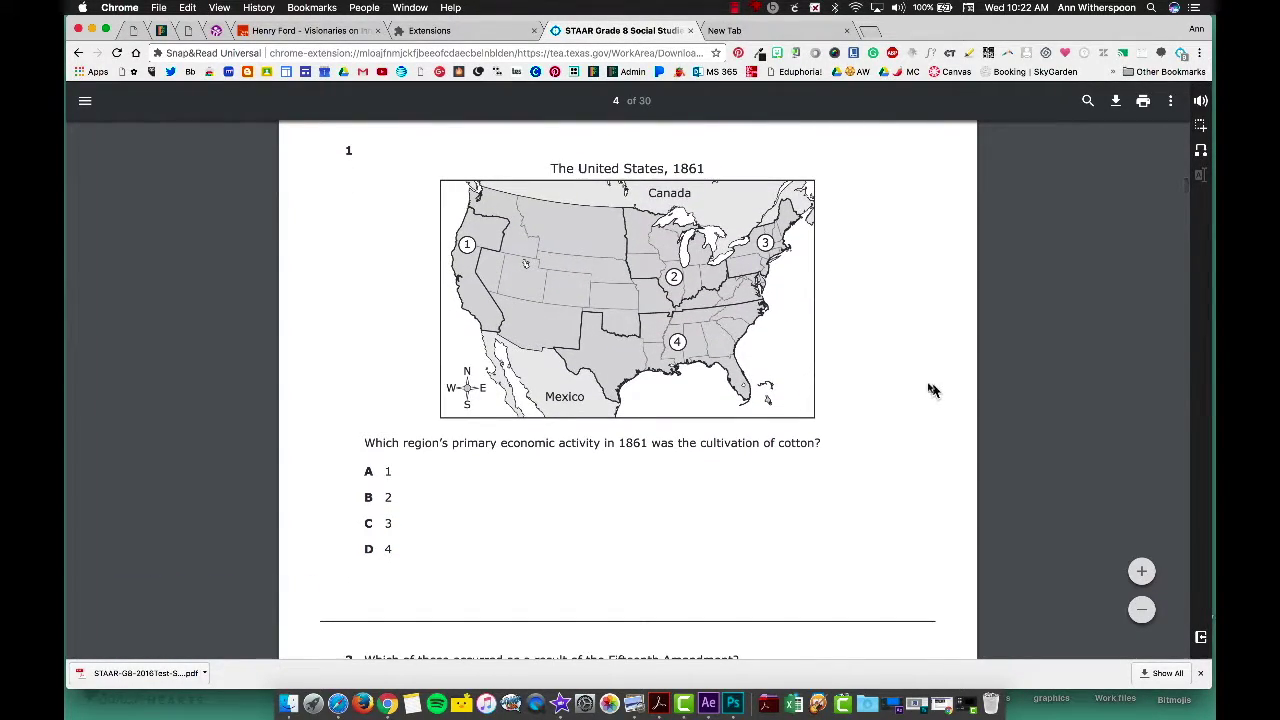
{"action": "scroll", "coordinate": [922, 385], "scroll_direction": "up", "scroll_amount": 1}
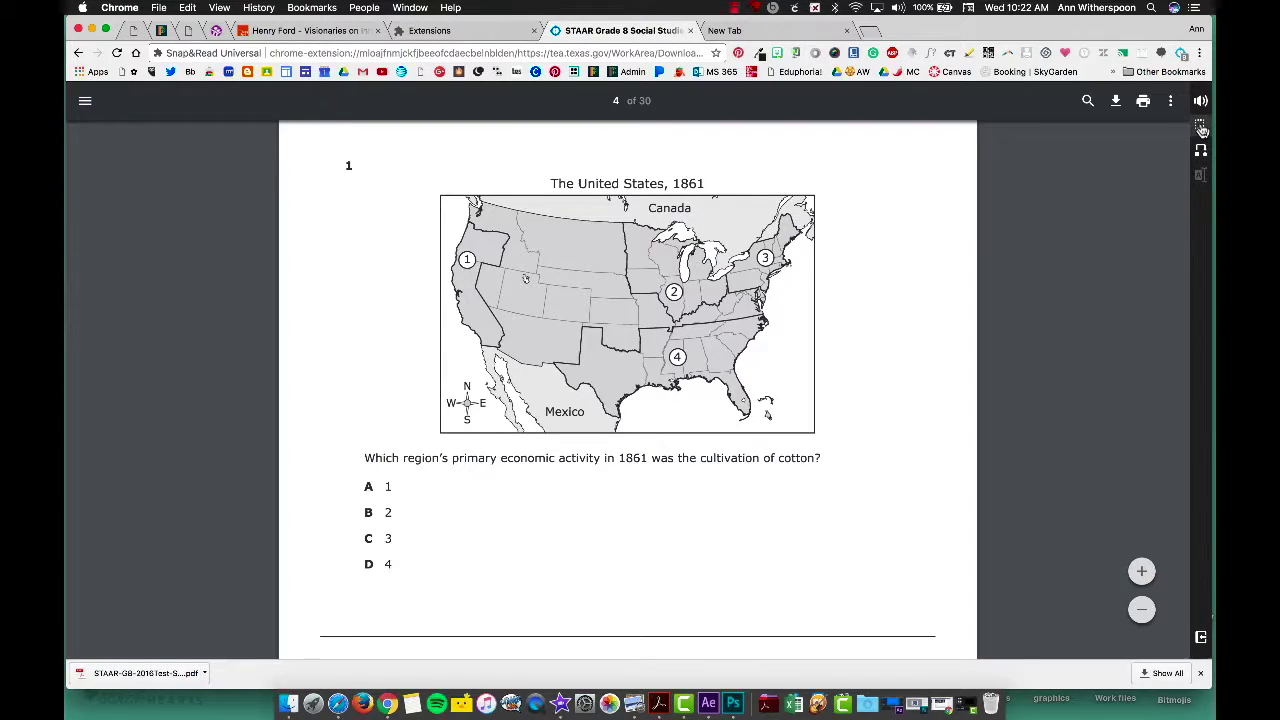
Step: Capture question 1 and its map with the OCR tool to hear it read, then close the capture box
{"action": "left_click", "coordinate": [1201, 128]}
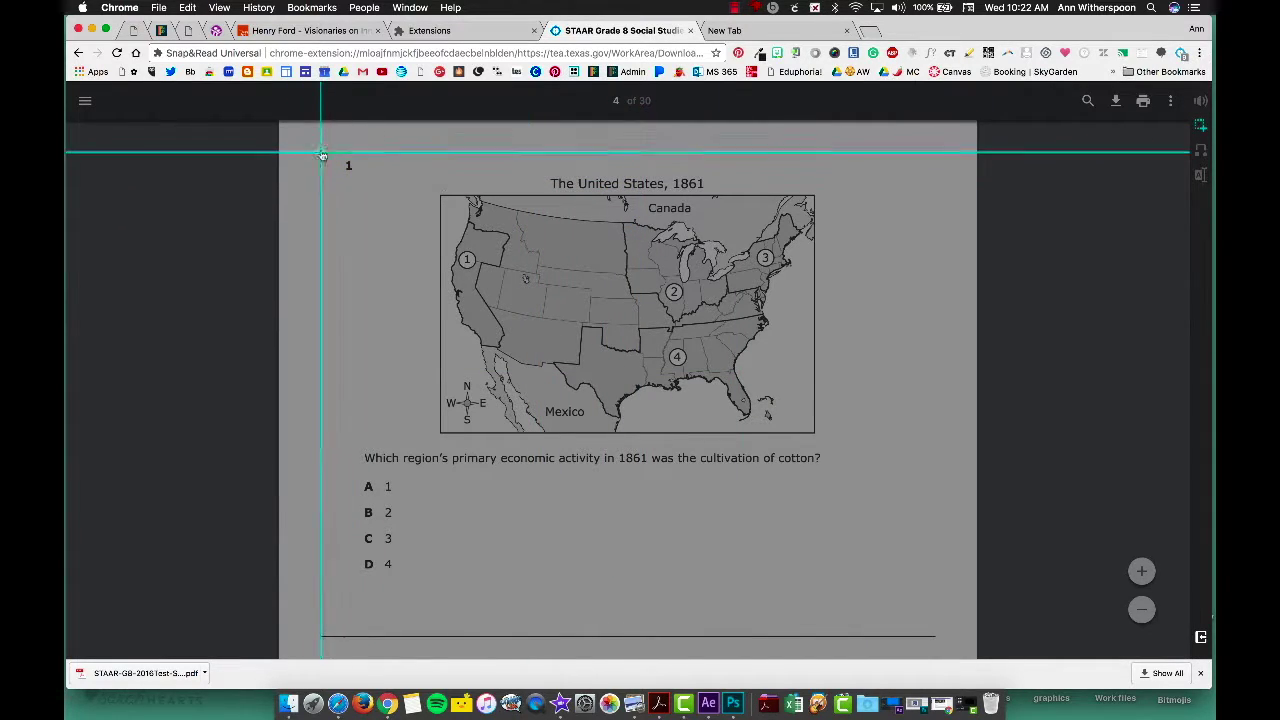
{"action": "left_click_drag", "start_coordinate": [320, 146], "coordinate": [893, 585]}
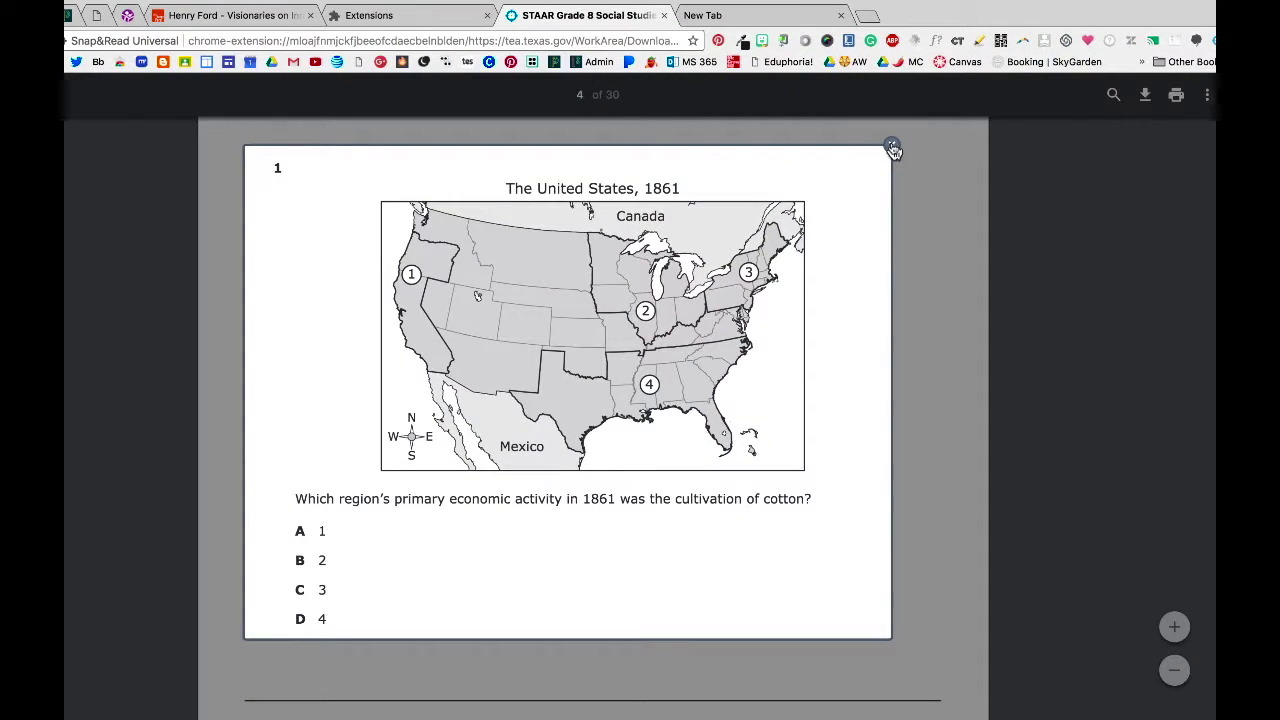
{"action": "left_click", "coordinate": [892, 148]}
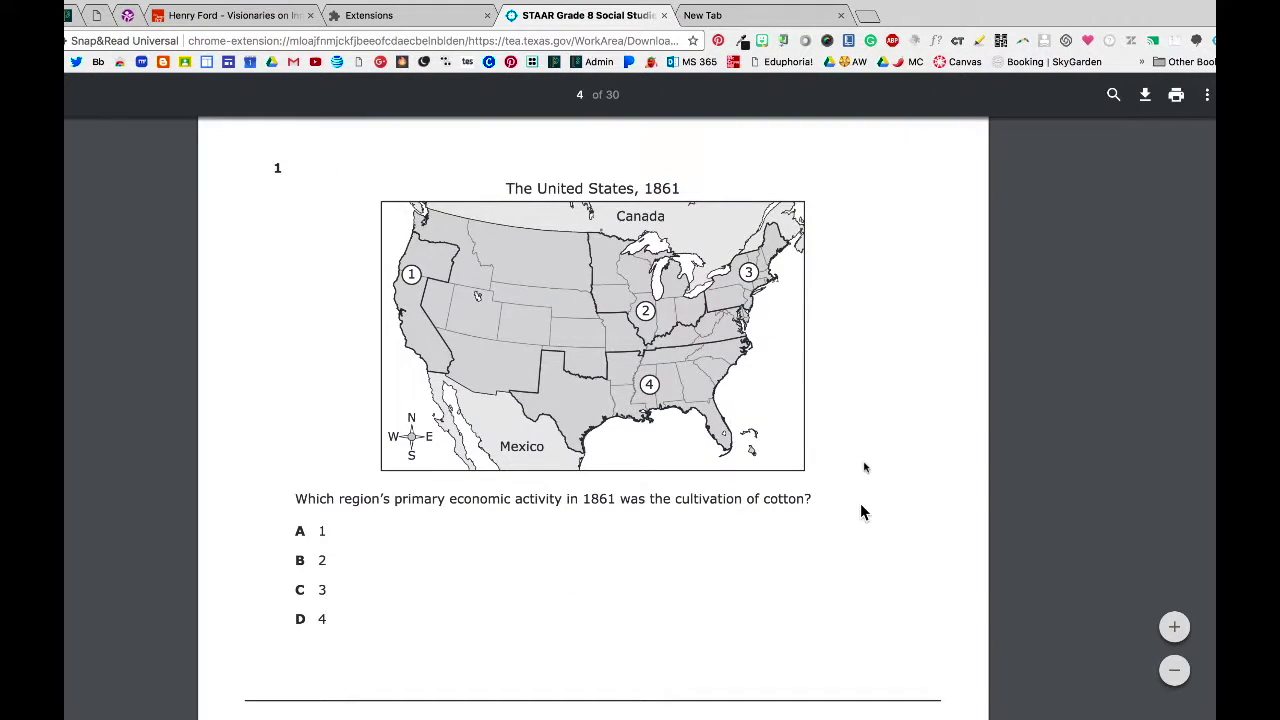
{"action": "scroll", "coordinate": [862, 512], "scroll_direction": "down", "scroll_amount": 6}
{"action": "scroll", "coordinate": [862, 512], "scroll_direction": "up", "scroll_amount": 2}
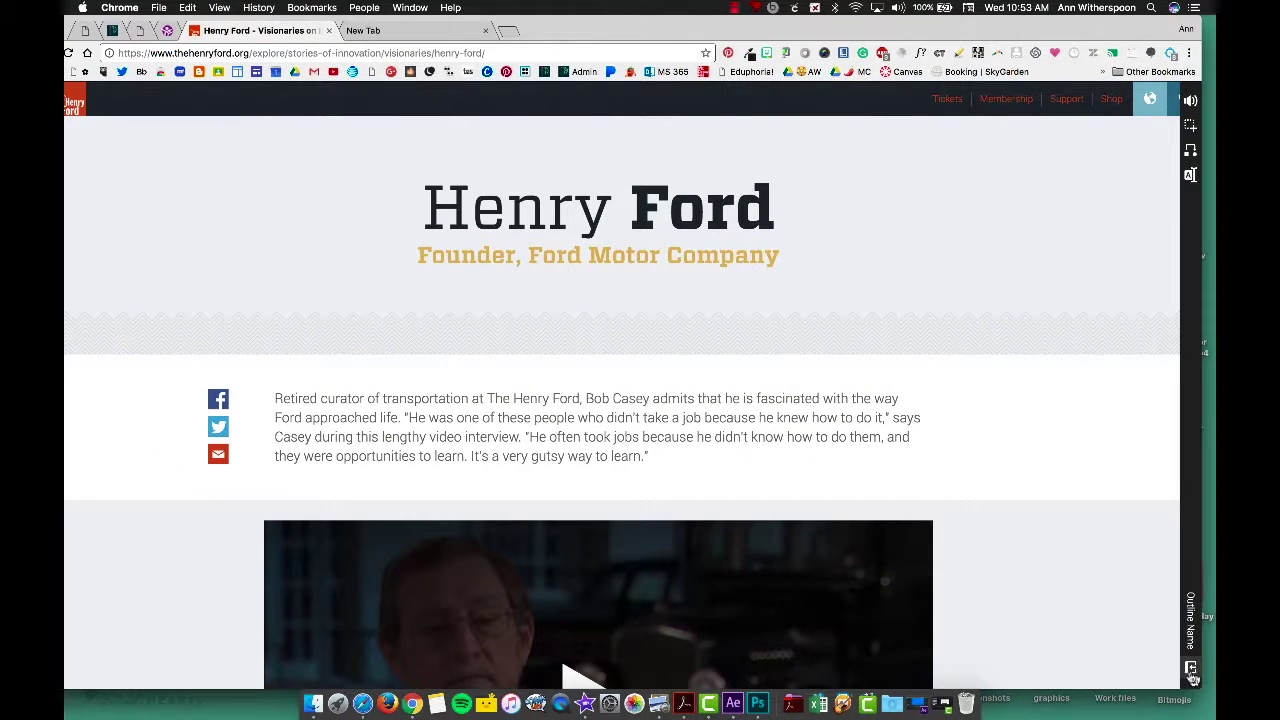
Step: Open the outline panel and leave the empty outline to reach the Home list of folders and outlines
{"action": "left_click", "coordinate": [1190, 667]}
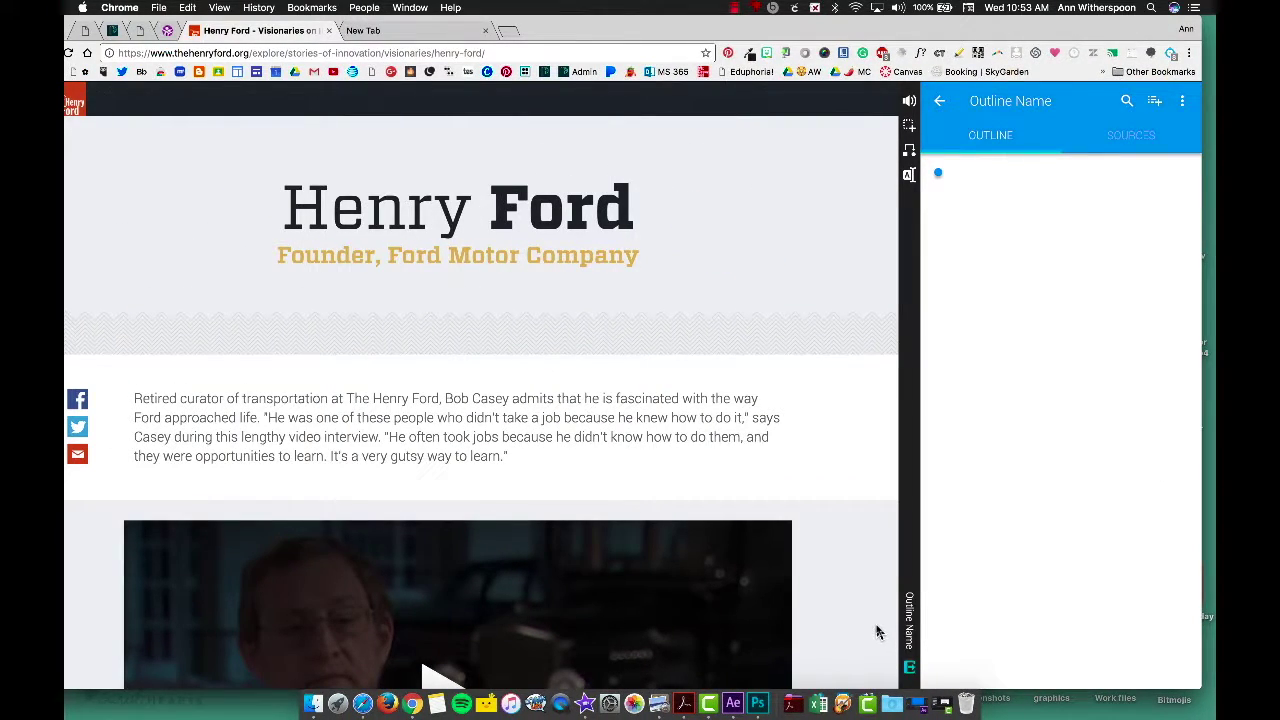
{"action": "left_click", "coordinate": [940, 102]}
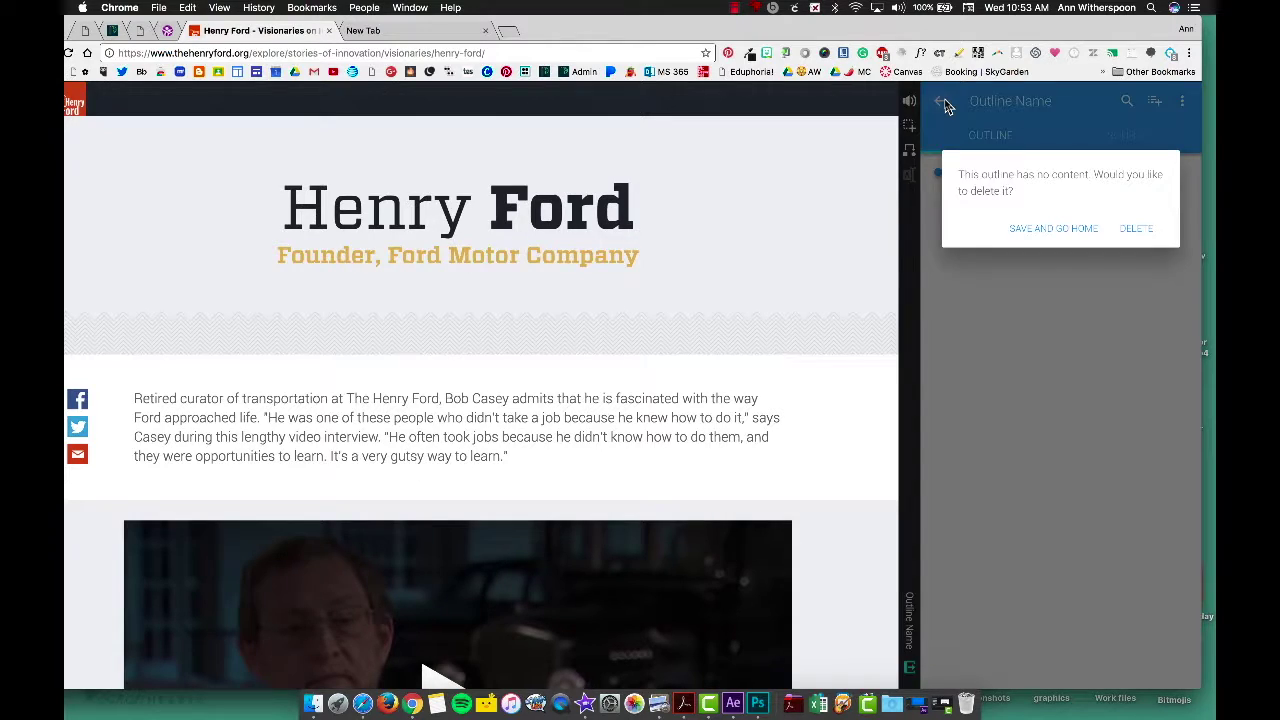
{"action": "left_click", "coordinate": [1052, 231]}
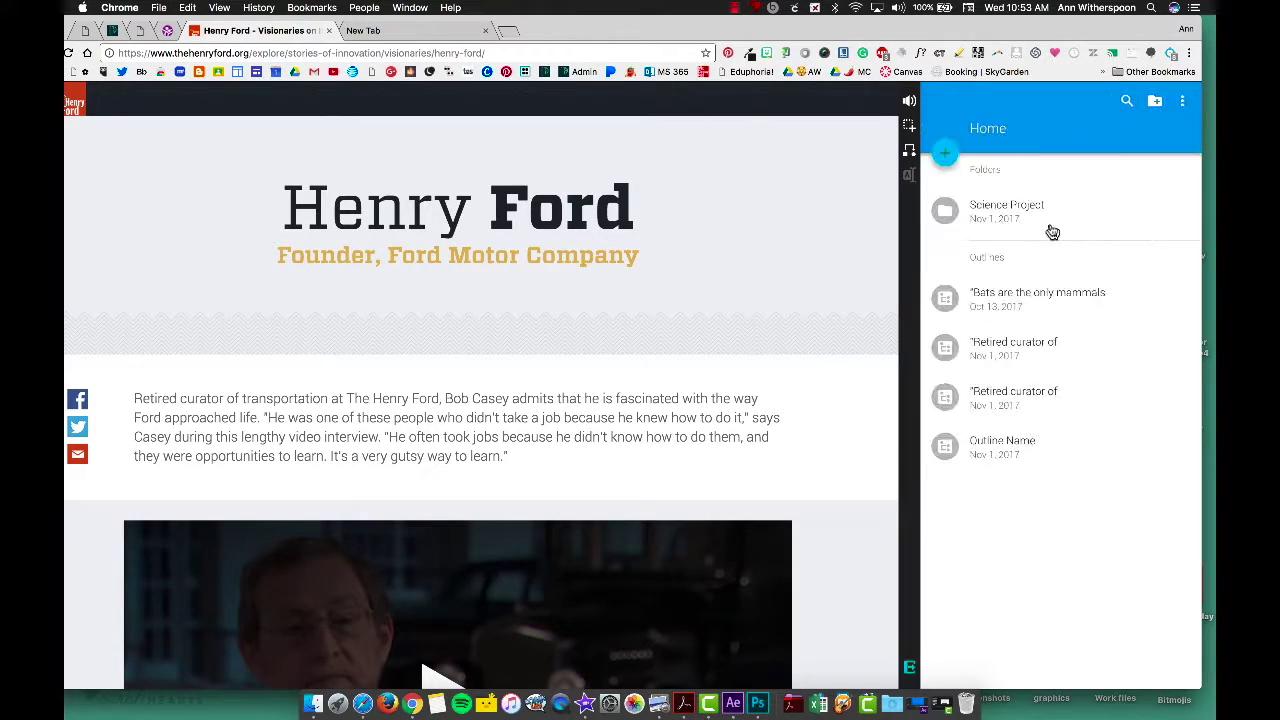
Step: Create a new outline holding the Henry Ford quote paragraph and view its citation
{"action": "left_click", "coordinate": [945, 156]}
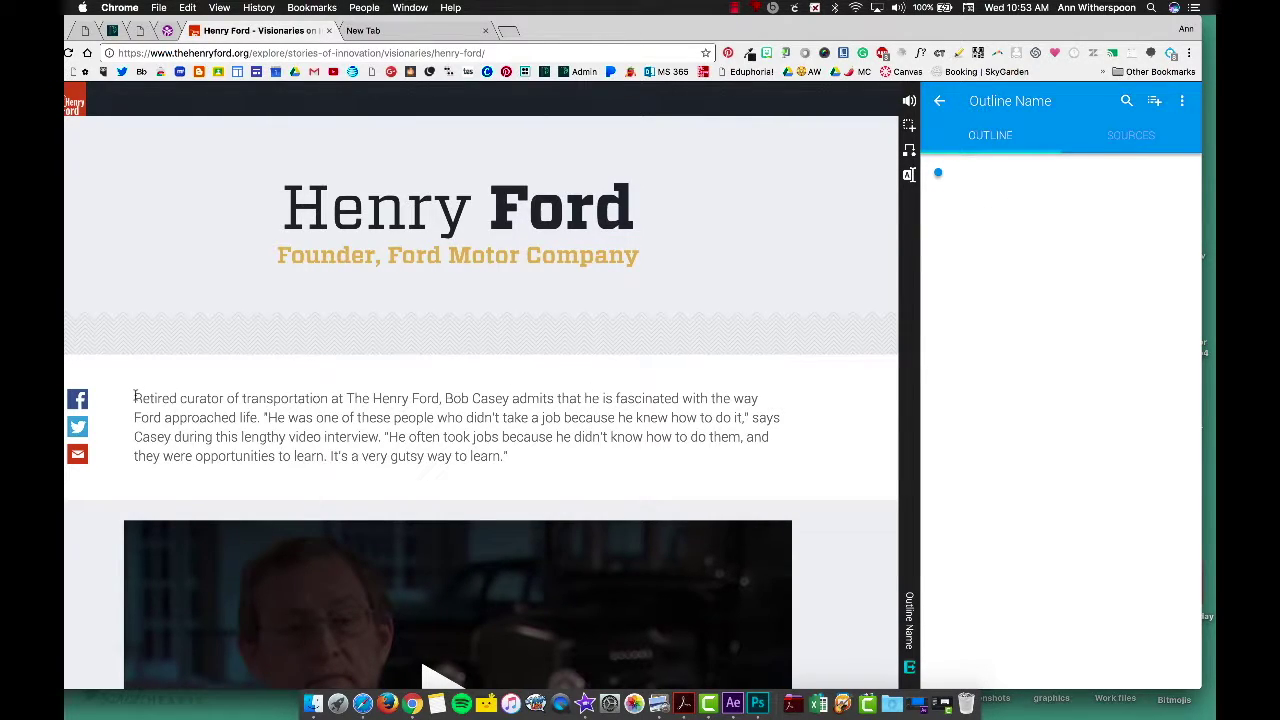
{"action": "left_click_drag", "start_coordinate": [135, 398], "coordinate": [524, 465]}
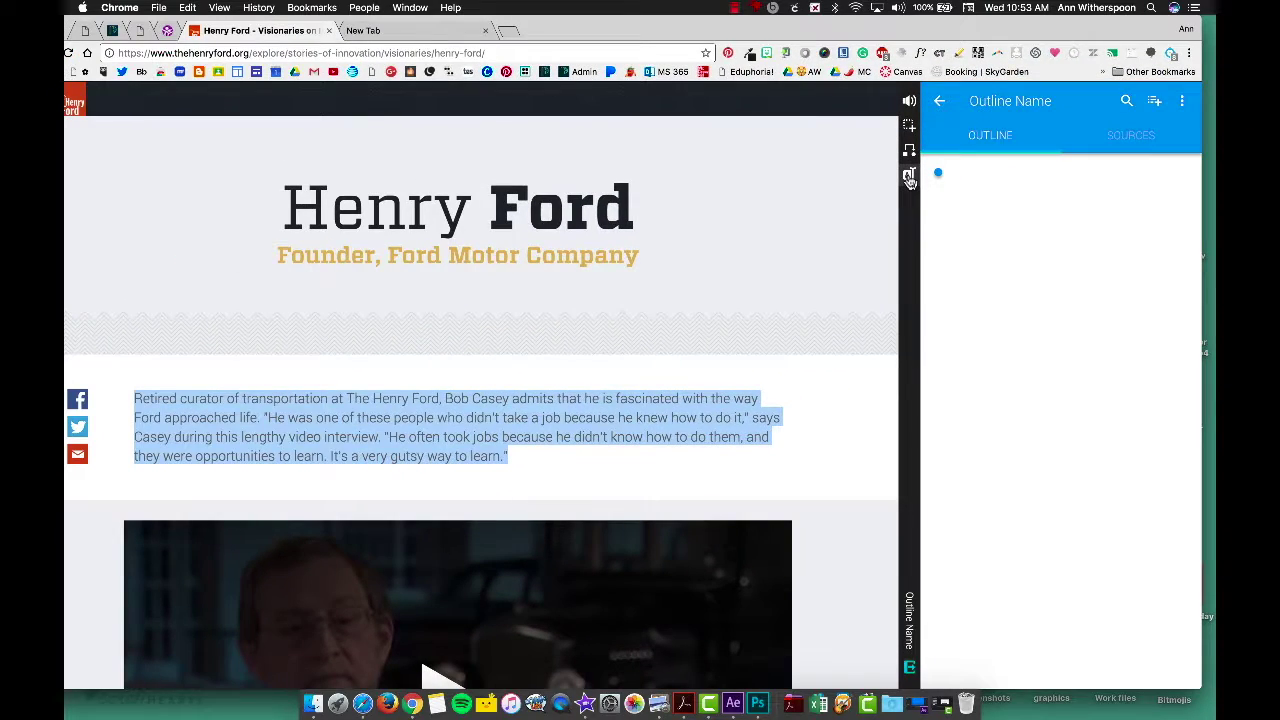
{"action": "left_click", "coordinate": [910, 178]}
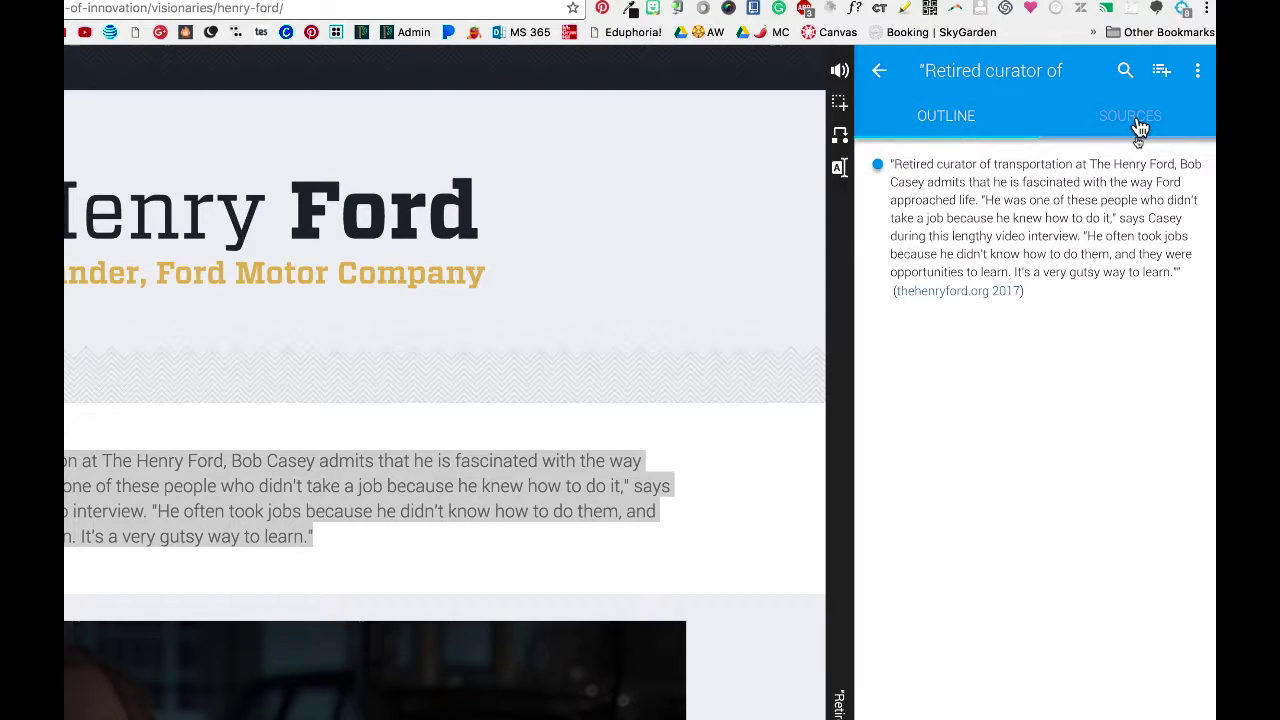
{"action": "left_click", "coordinate": [1140, 128]}
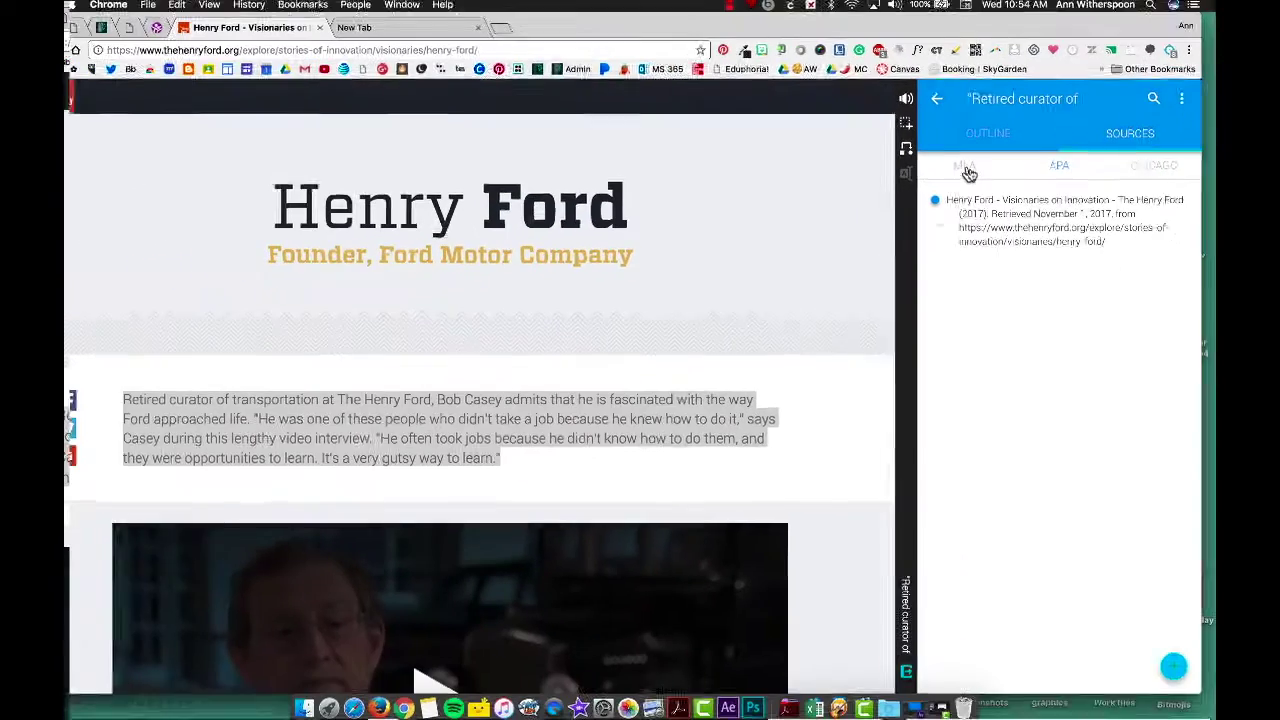
Step: Switch the quote's citation from APA to MLA, then go back to the Home outline list
{"action": "left_click", "coordinate": [967, 170]}
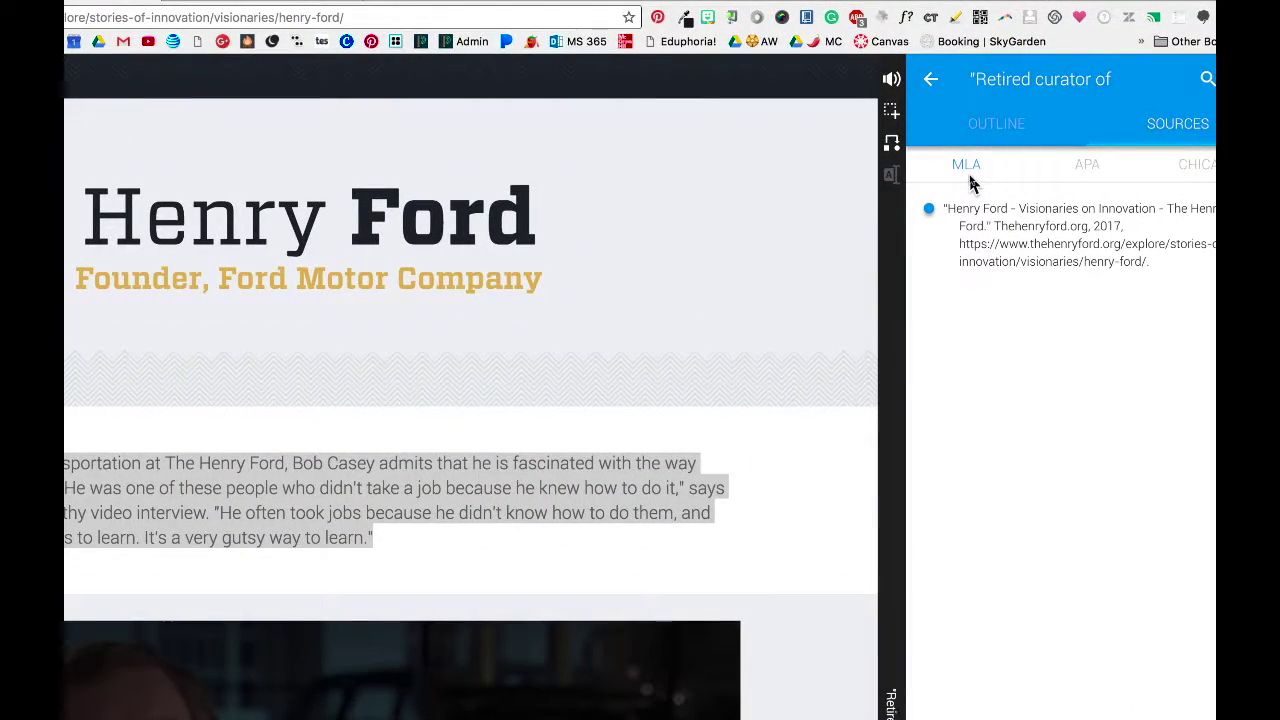
{"action": "left_click", "coordinate": [931, 79]}
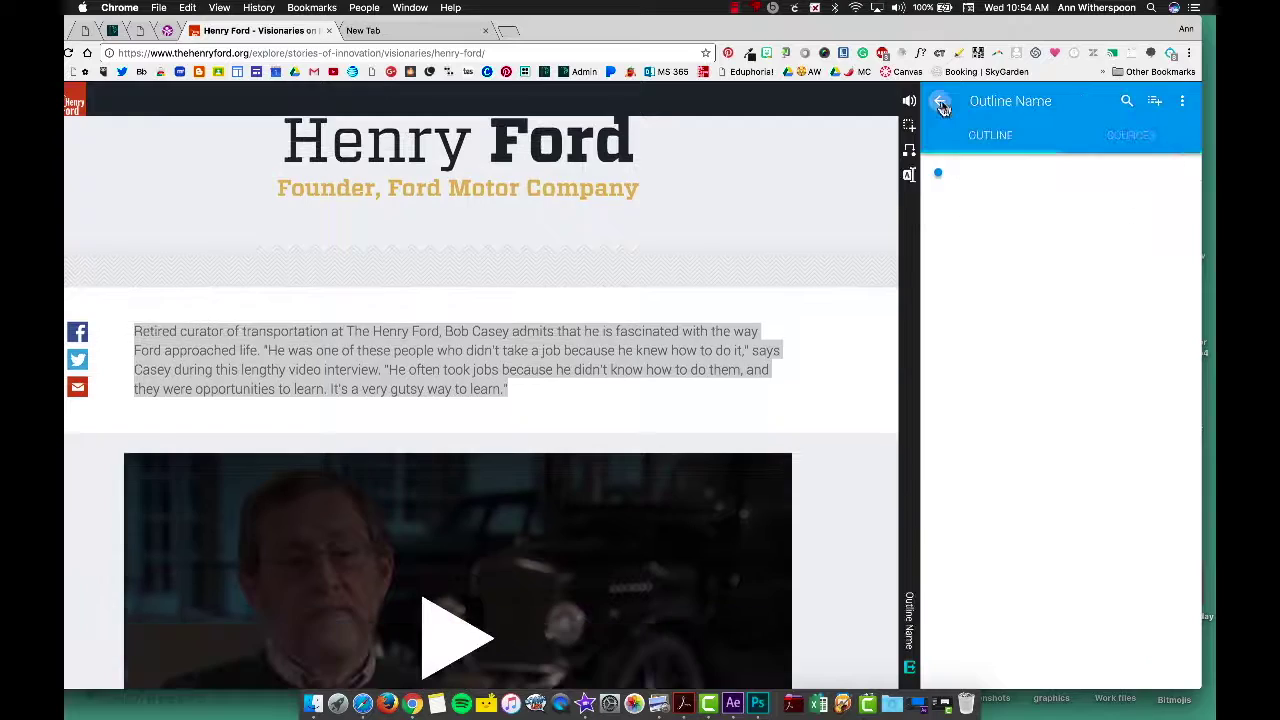
{"action": "left_click", "coordinate": [931, 79]}
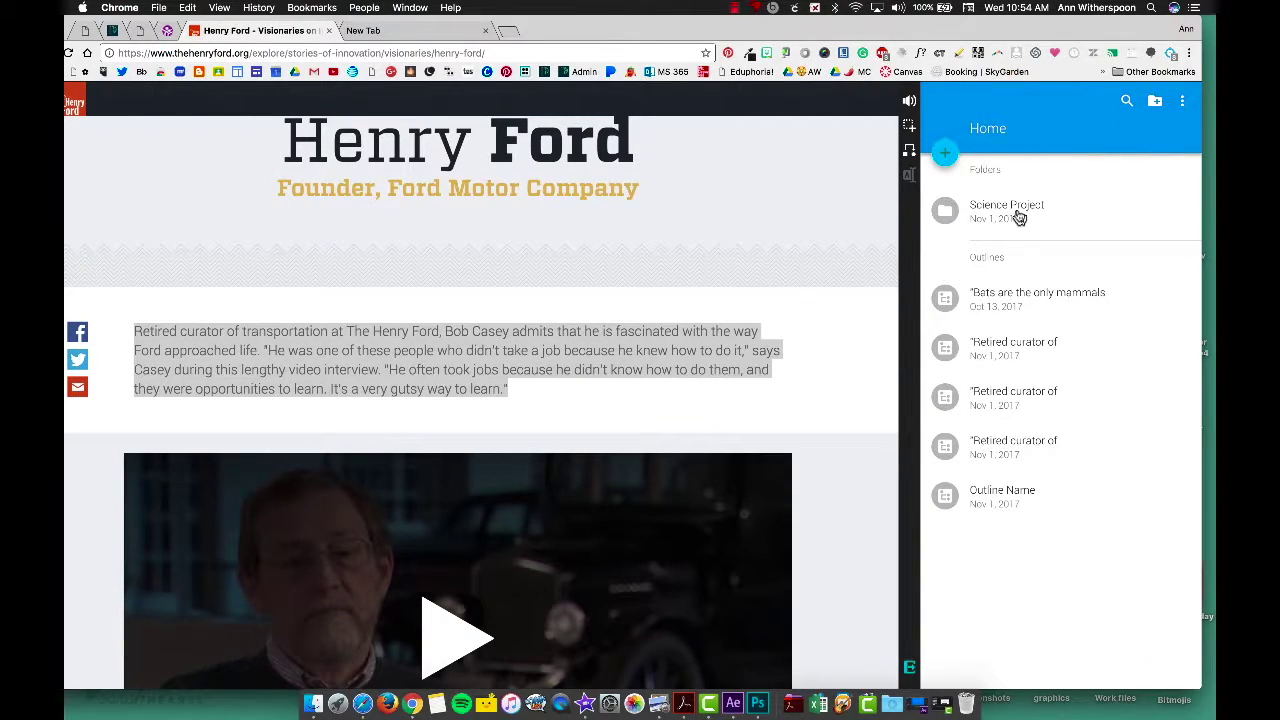
Step: Add a new outline with the Henry Ford quote inside the Science Project folder, then return Home
{"action": "left_click", "coordinate": [1005, 213]}
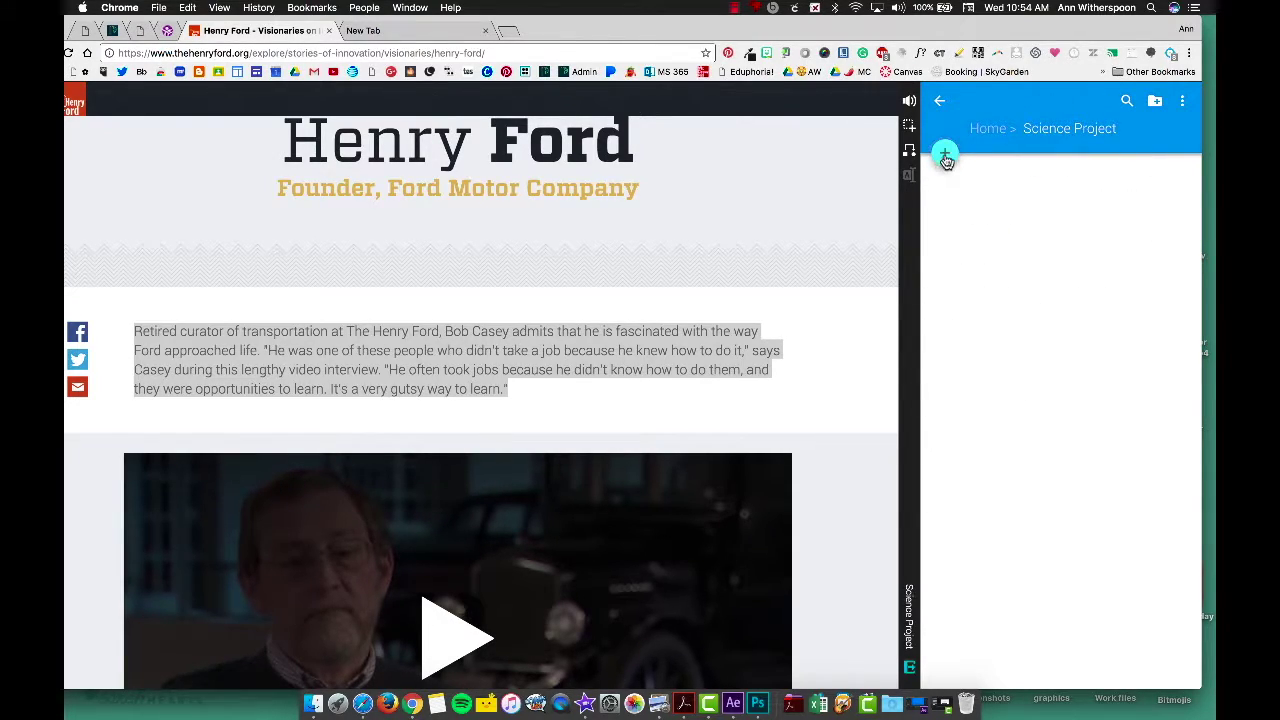
{"action": "left_click", "coordinate": [945, 157]}
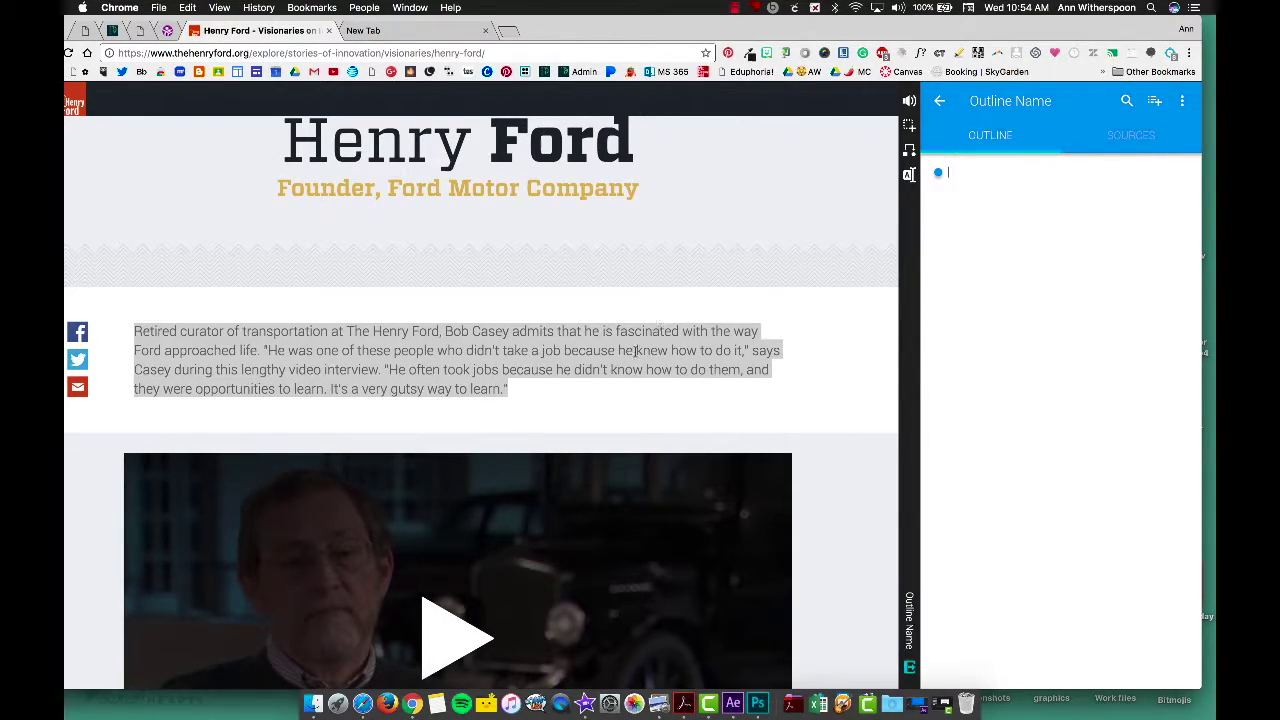
{"action": "left_click", "coordinate": [909, 174]}
{"action": "left_click", "coordinate": [649, 366]}
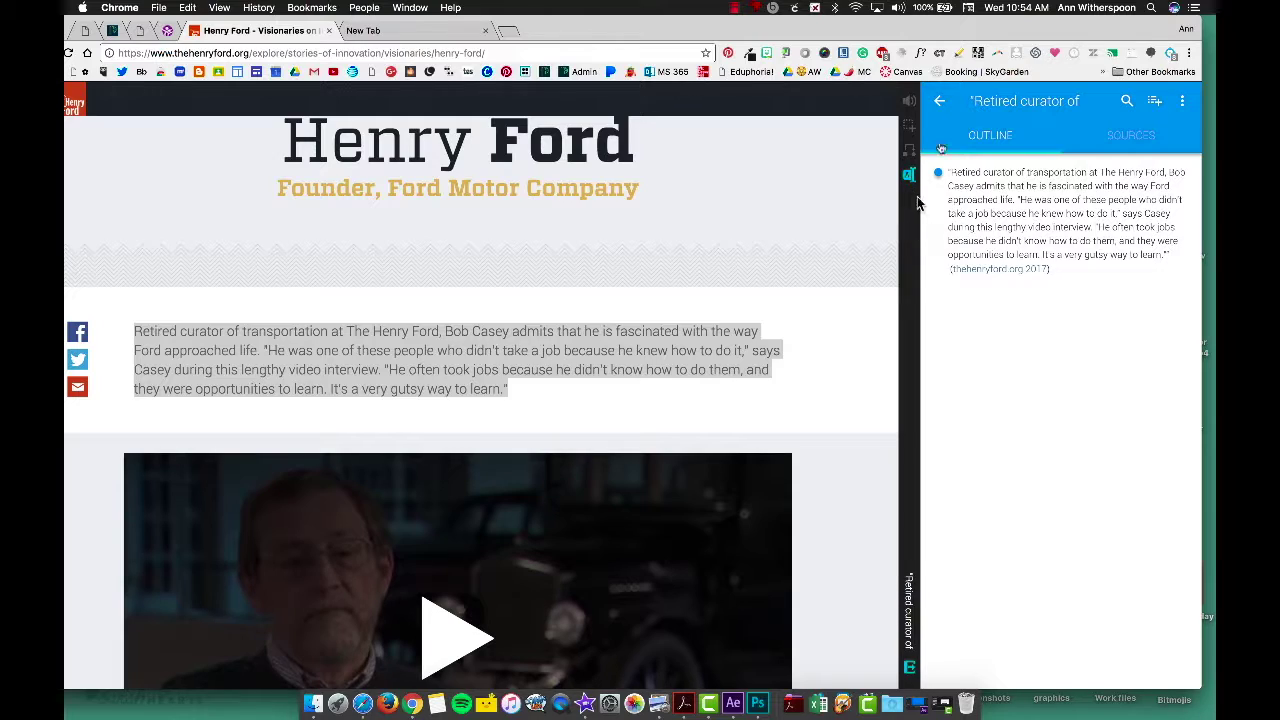
{"action": "left_click", "coordinate": [943, 103]}
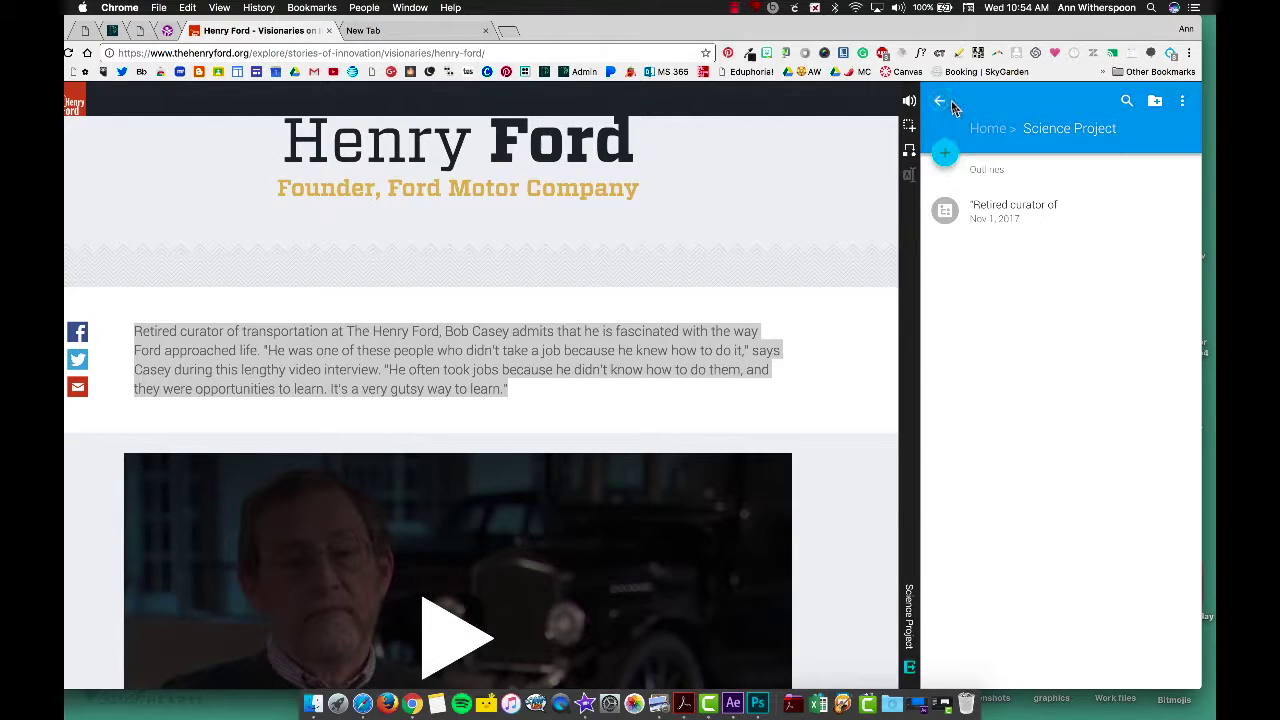
{"action": "left_click", "coordinate": [940, 102]}
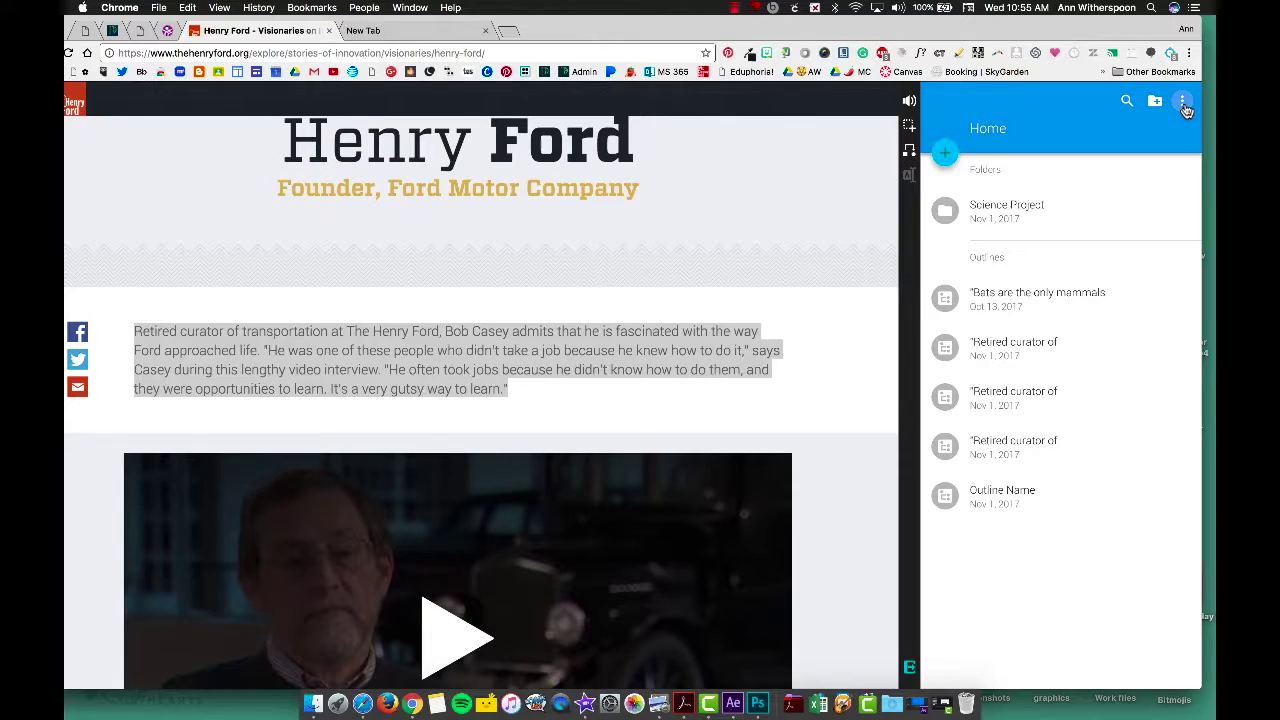
Step: Set Snap&Read's primary translation language to Dutch in Options and close the settings tab
{"action": "left_click", "coordinate": [1183, 106]}
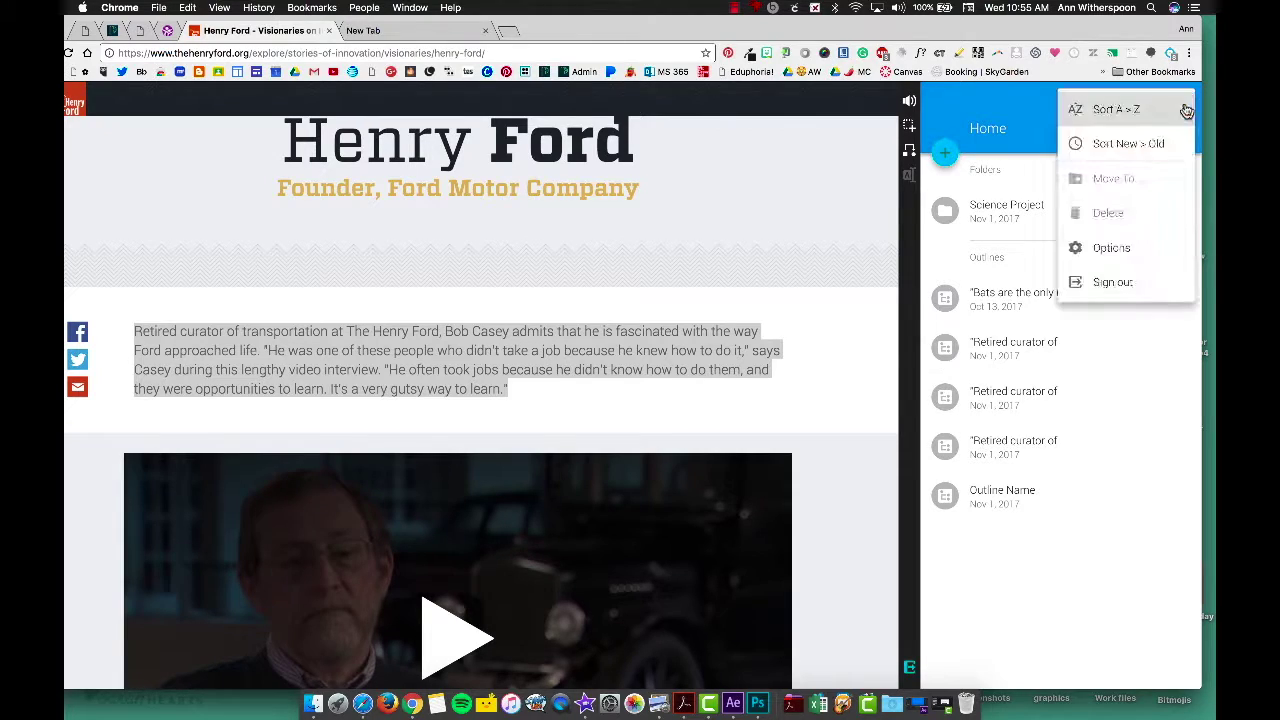
{"action": "left_click", "coordinate": [1115, 248]}
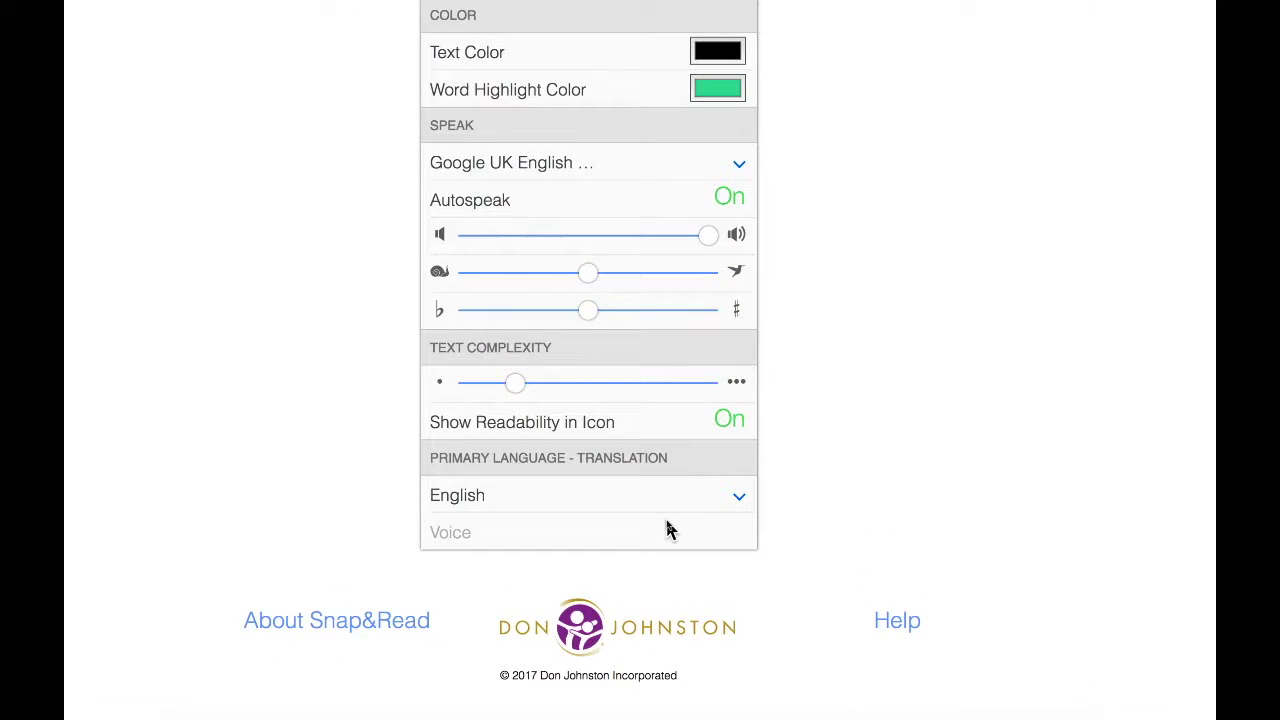
{"action": "left_click", "coordinate": [740, 500]}
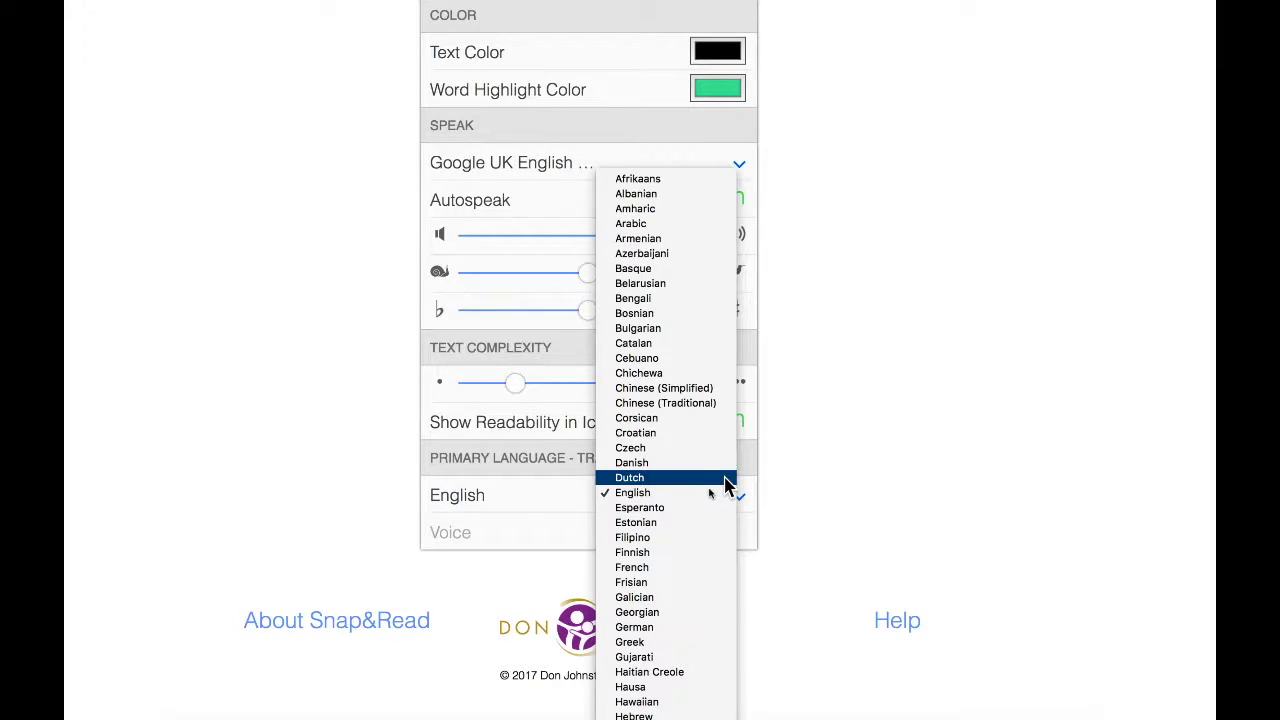
{"action": "left_click", "coordinate": [724, 478]}
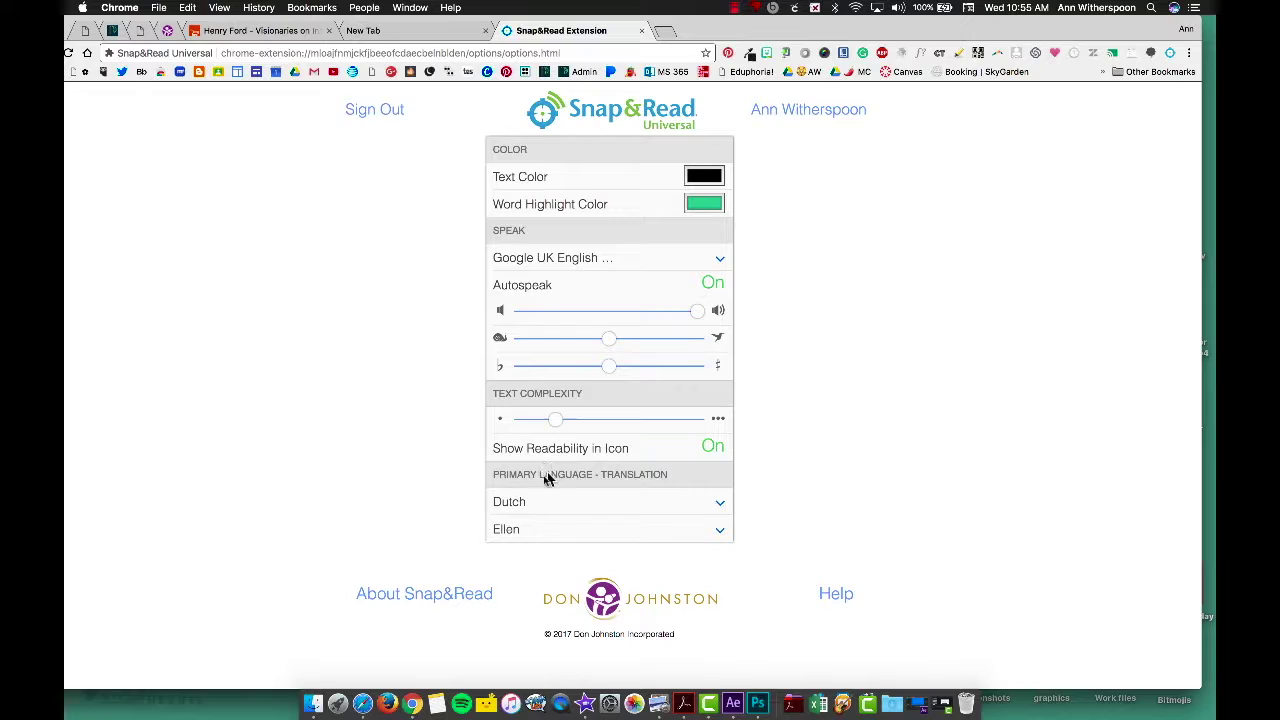
{"action": "left_click", "coordinate": [641, 30]}
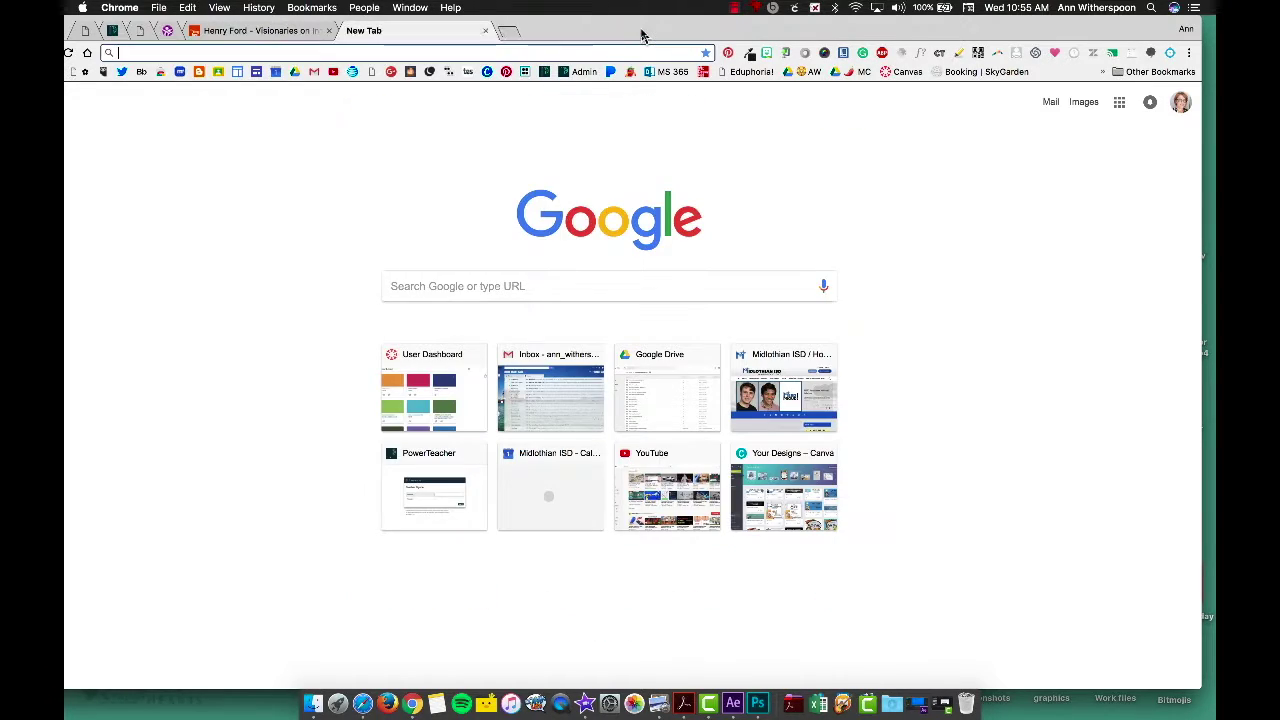
Step: On the Henry Ford page, select the quote paragraph and translate it into Dutch with Snap&Read
{"action": "left_click", "coordinate": [268, 31]}
{"action": "left_click", "coordinate": [420, 388]}
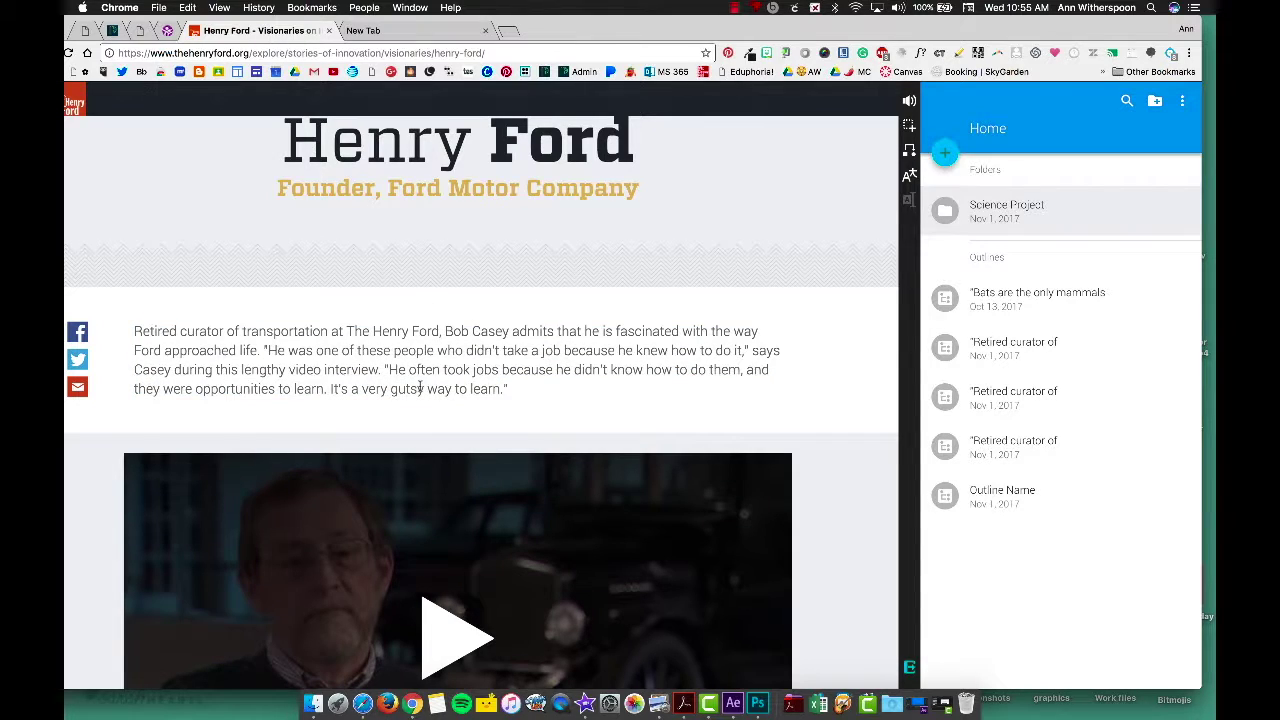
{"action": "left_click_drag", "start_coordinate": [130, 333], "coordinate": [513, 397]}
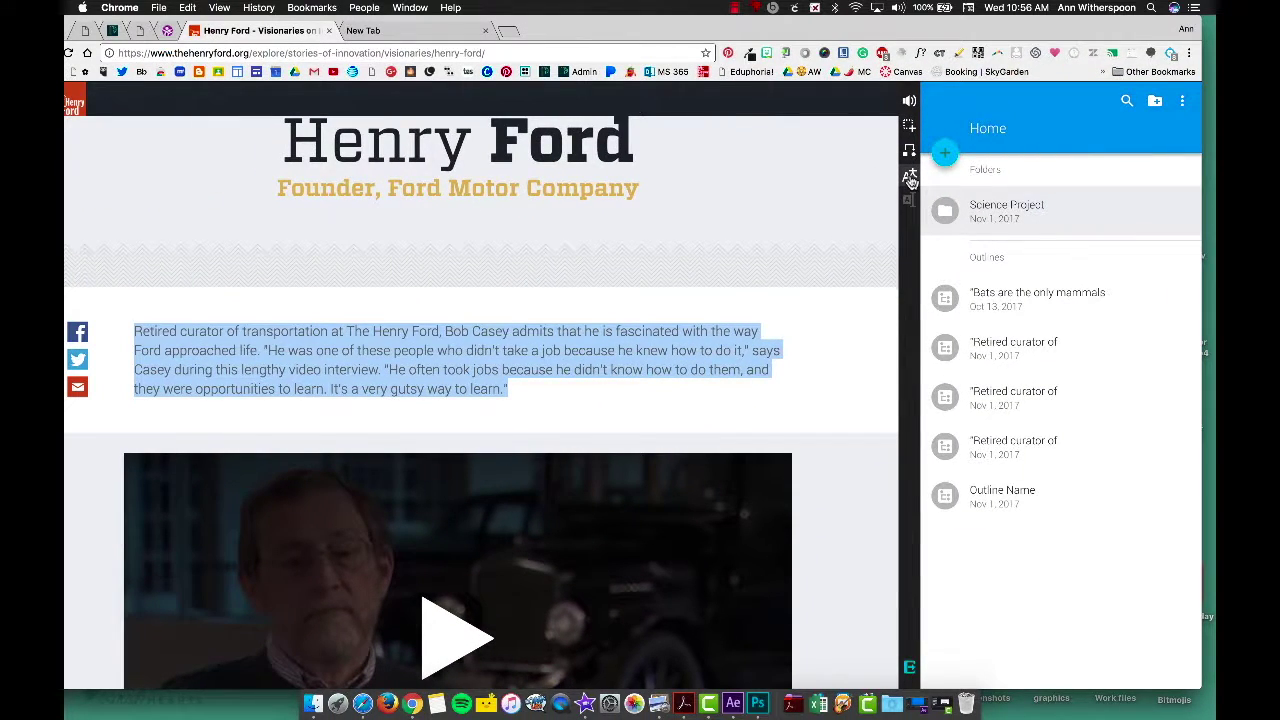
{"action": "left_click", "coordinate": [911, 180]}
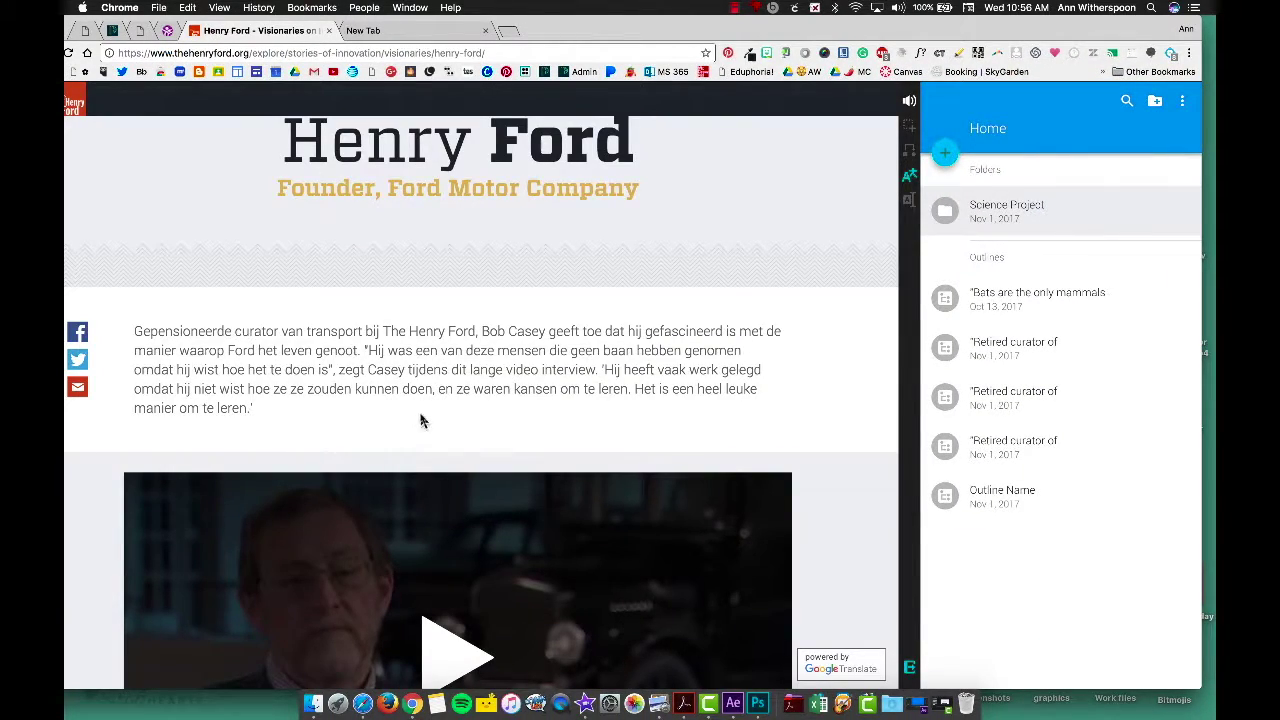